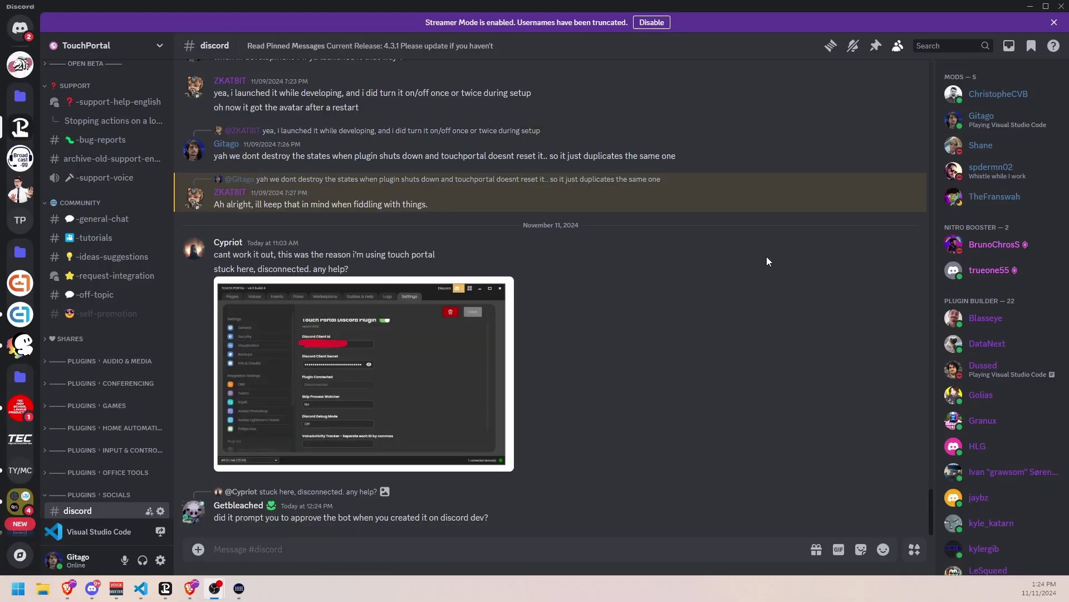
Show the TouchPortal #discord channel's pinned messages with the plugin download and setup links
left_click(876, 46)
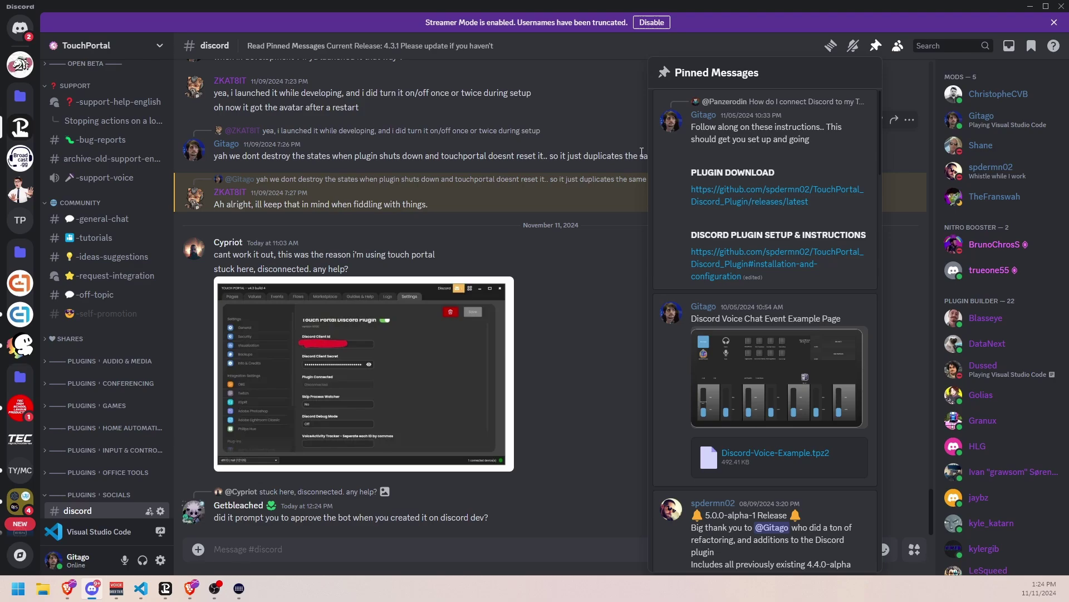
Download tpdiscord-Windows-5.0.0-alpha-4.tpp from the GitHub release assets and confirm it finished
left_click(753, 196)
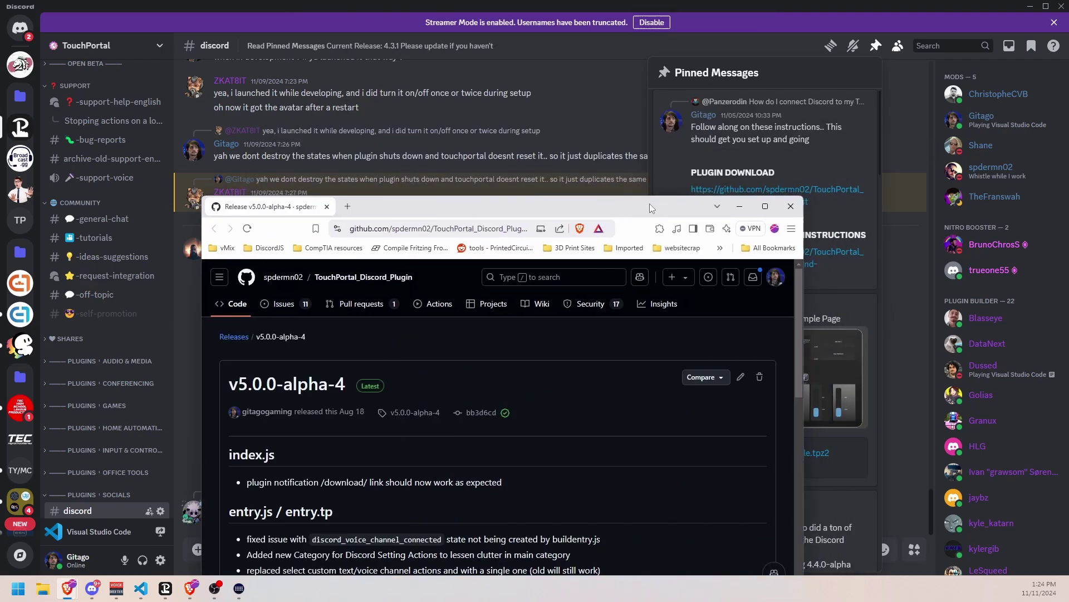
double_click(650, 203)
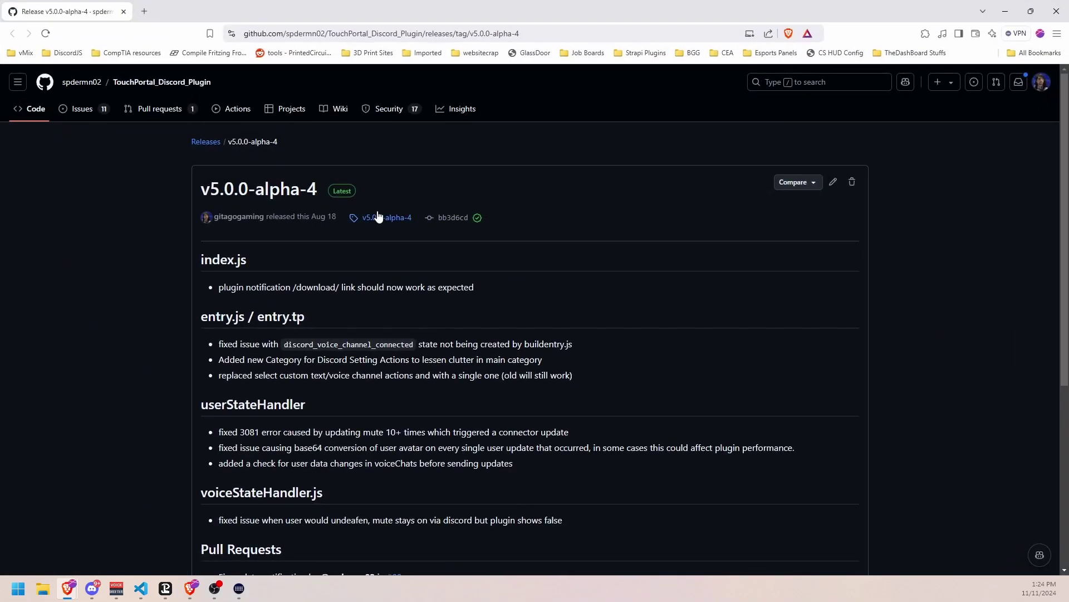
scroll(373, 214, "down", 3)
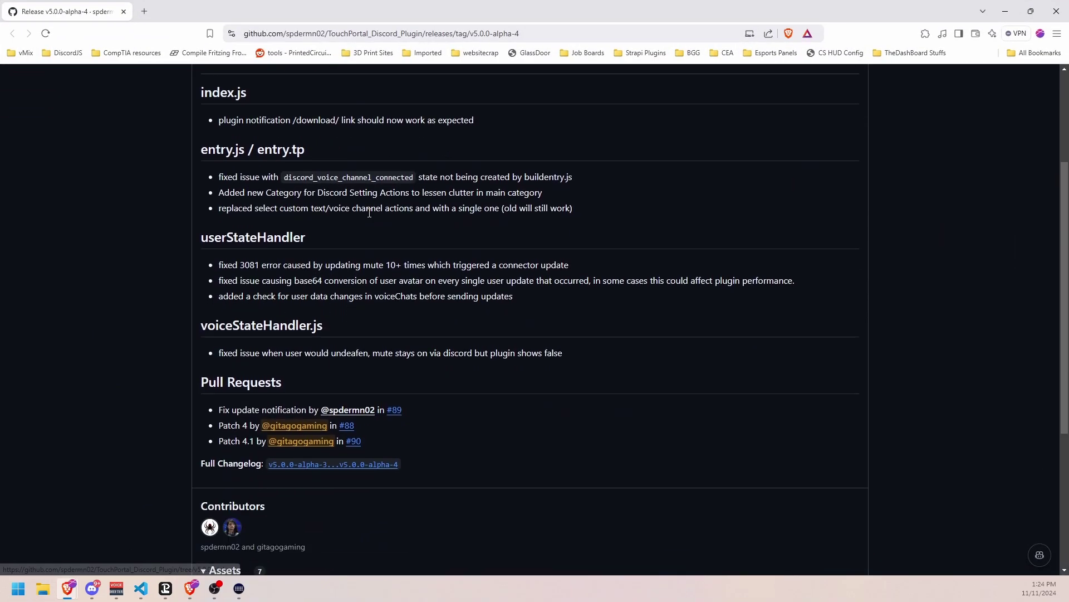
scroll(369, 206, "down", 5)
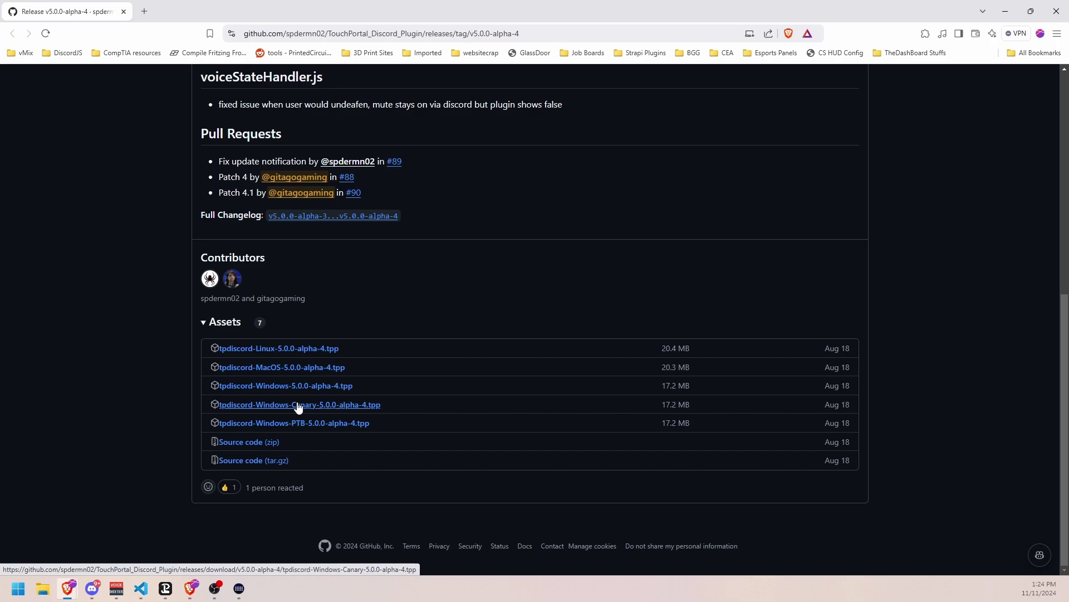
left_click(282, 385)
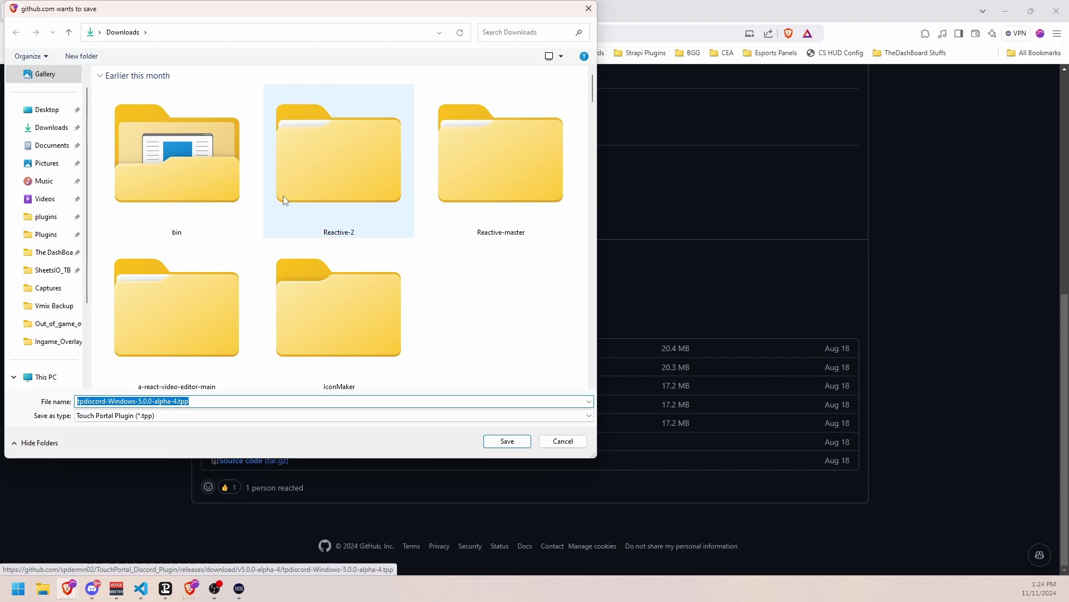
left_click(507, 441)
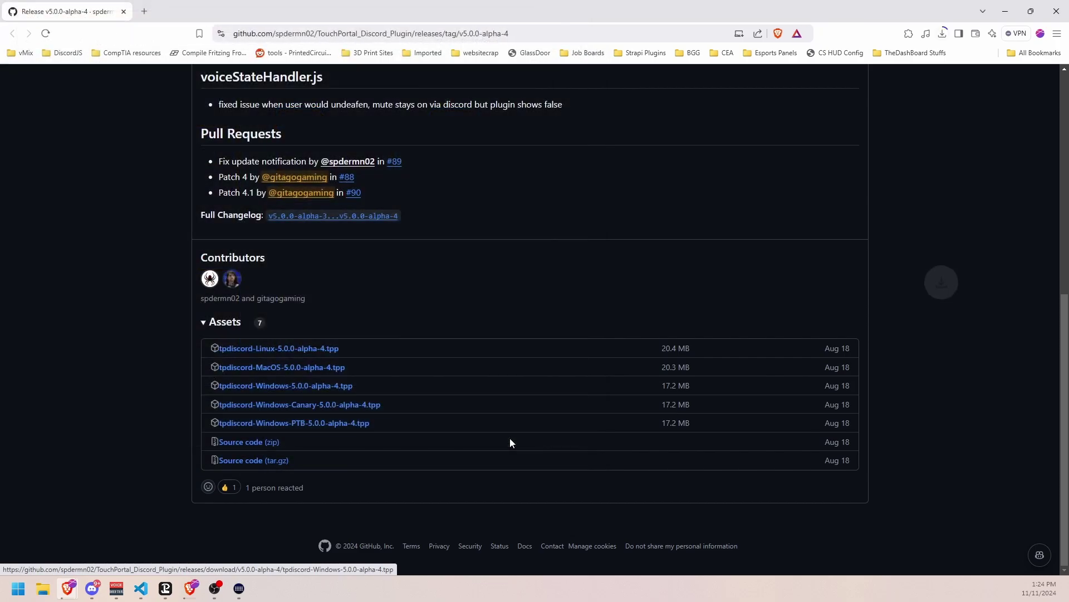
left_click(944, 34)
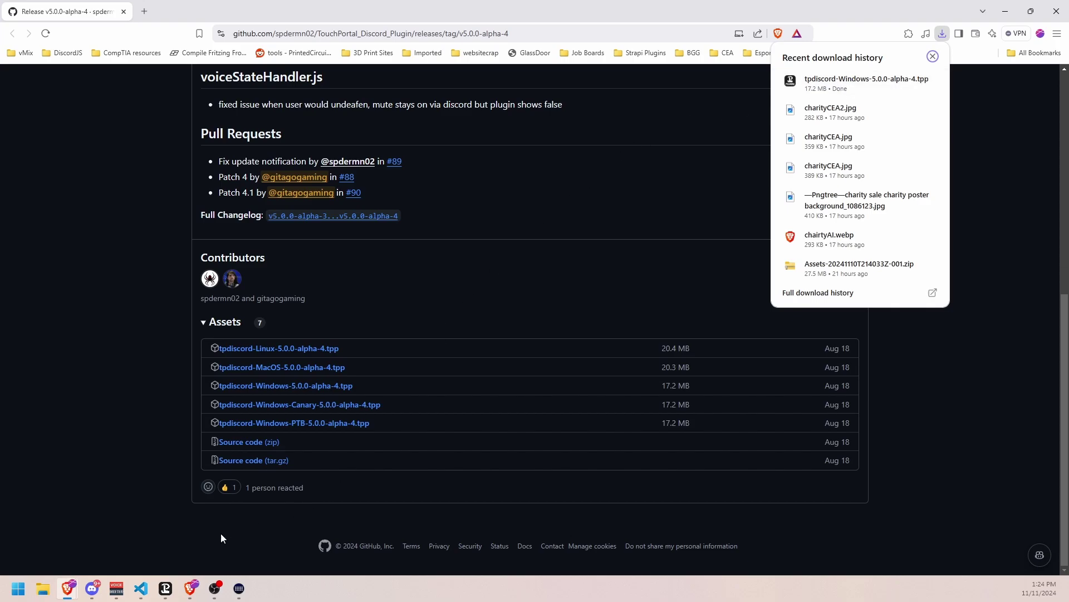
mouse_move(165, 595)
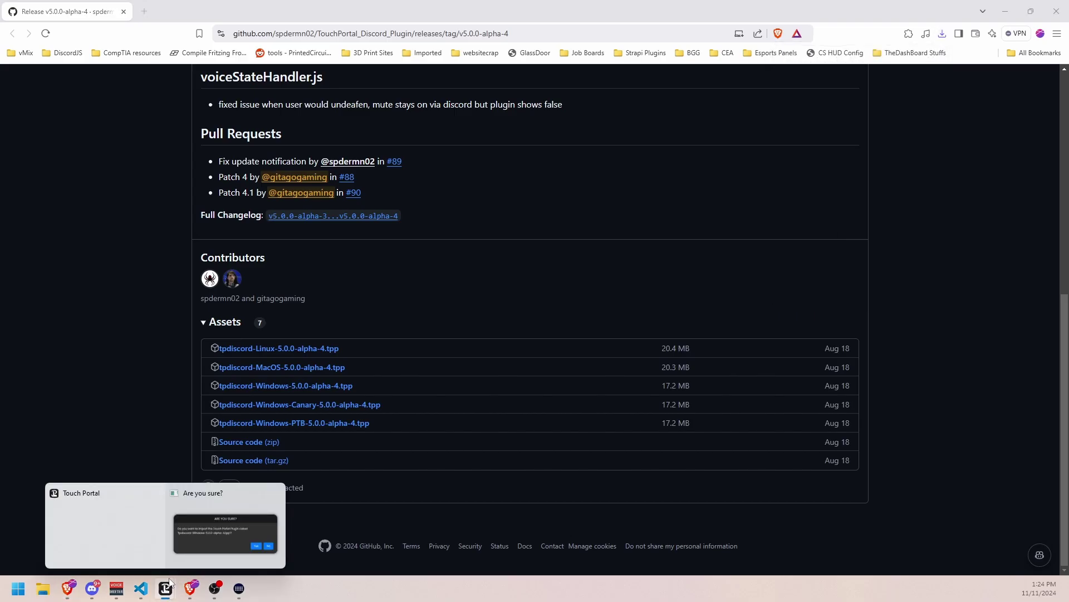
Import the tpdiscord-Windows-5.0.0-alpha-4.tpp plugin, trust it always, and minimize the browser
left_click(140, 559)
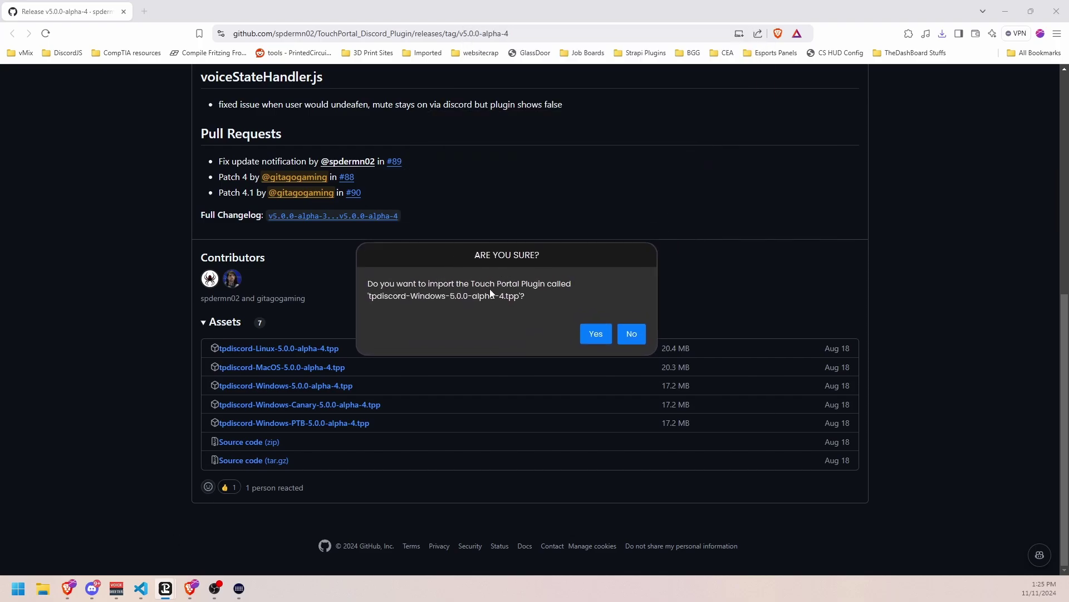
left_click(600, 339)
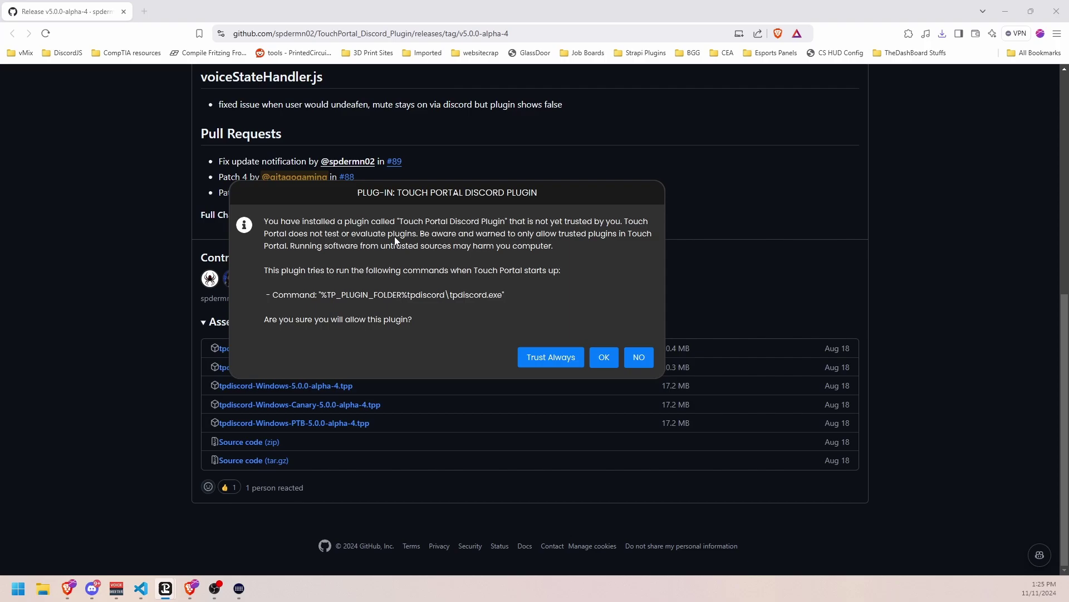
left_click(535, 363)
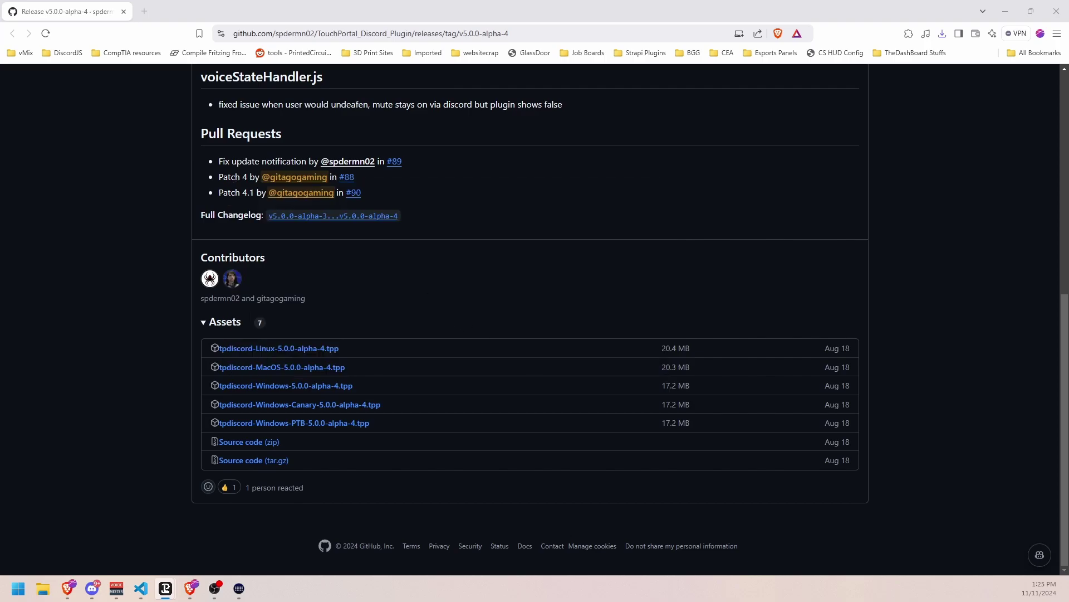
left_click(1005, 11)
mouse_move(237, 588)
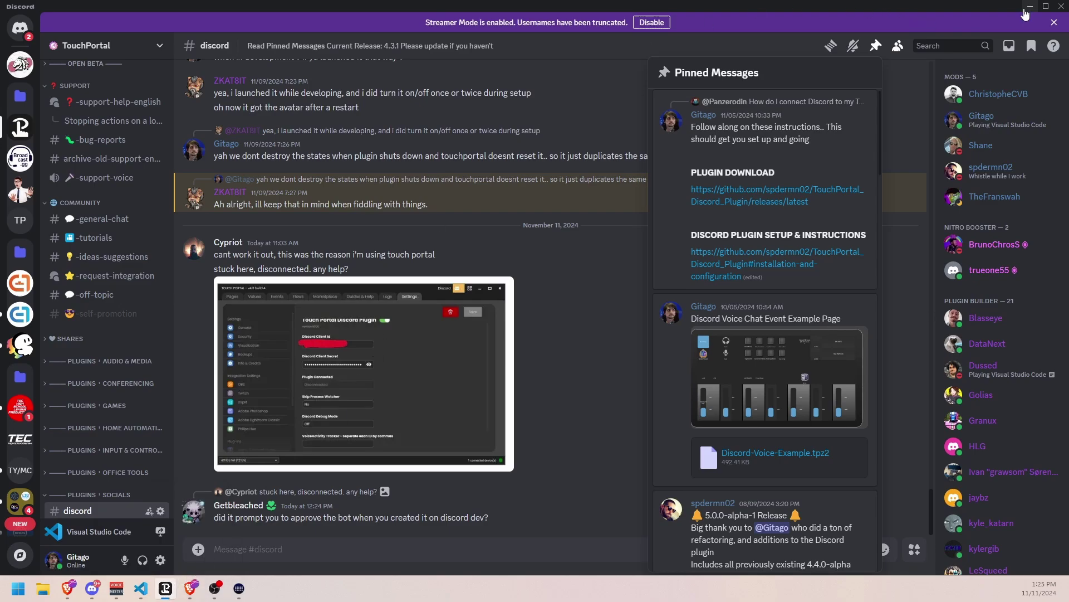
Create a developer application named TouchPortal-Plugin, accepting the developer terms of service
left_click(1028, 7)
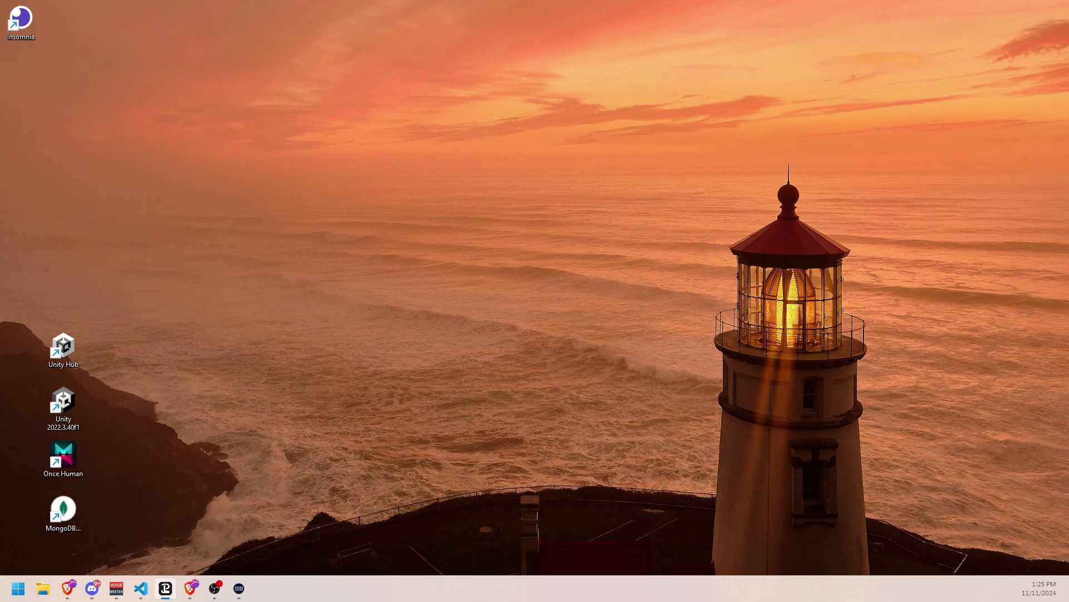
left_click(165, 588)
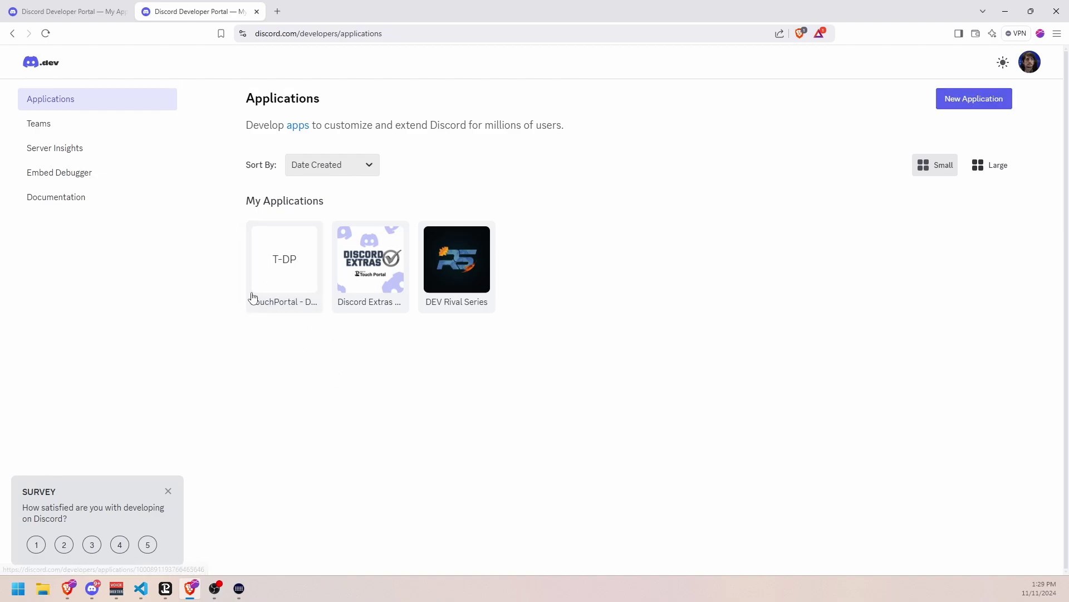
left_click(954, 99)
left_click(432, 272)
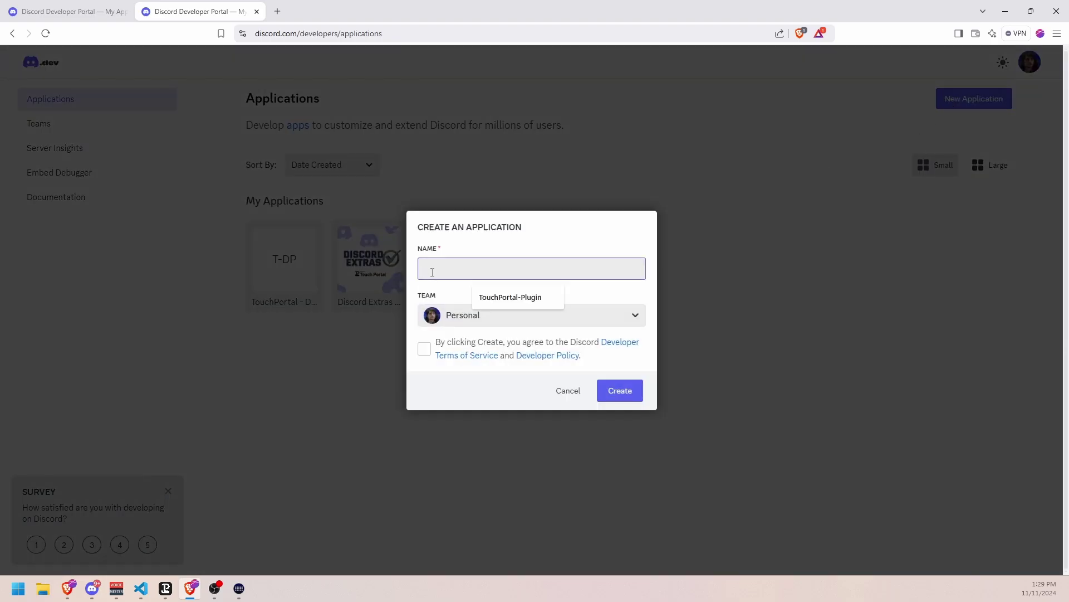
left_click(494, 299)
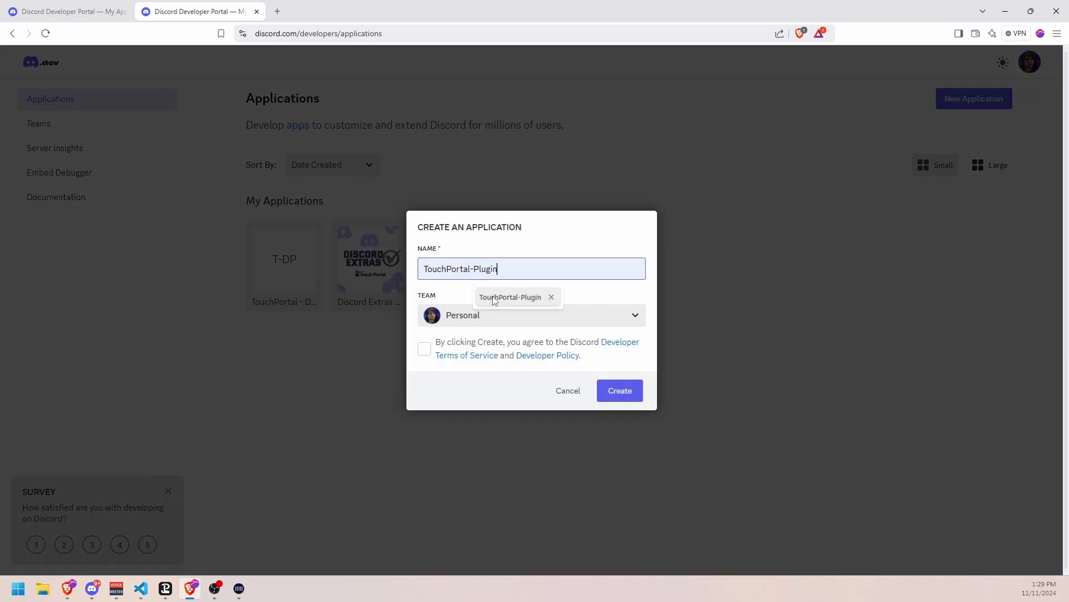
left_click(424, 349)
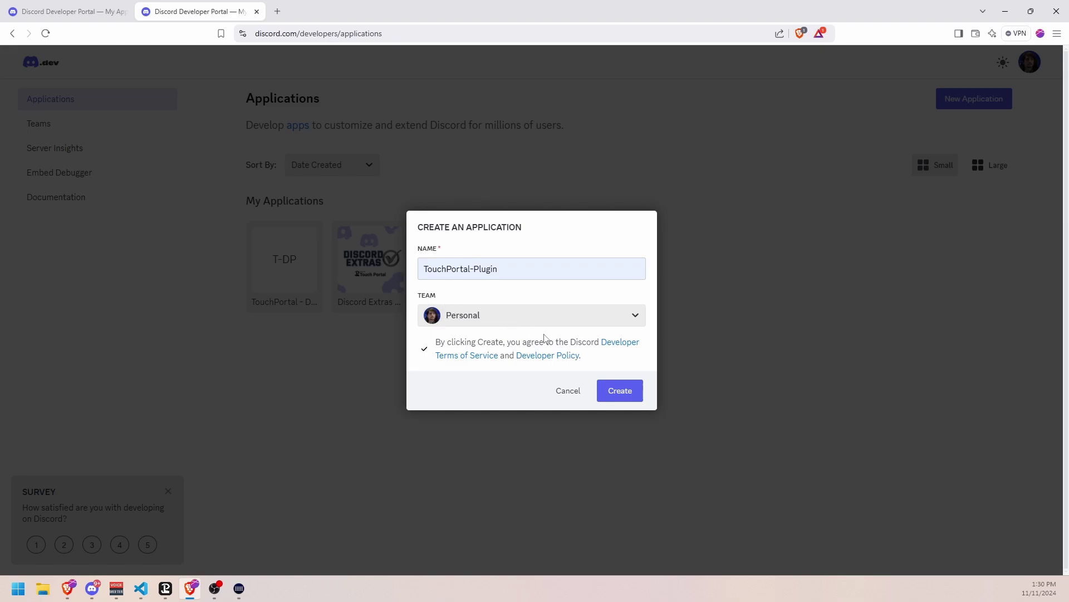
left_click(632, 383)
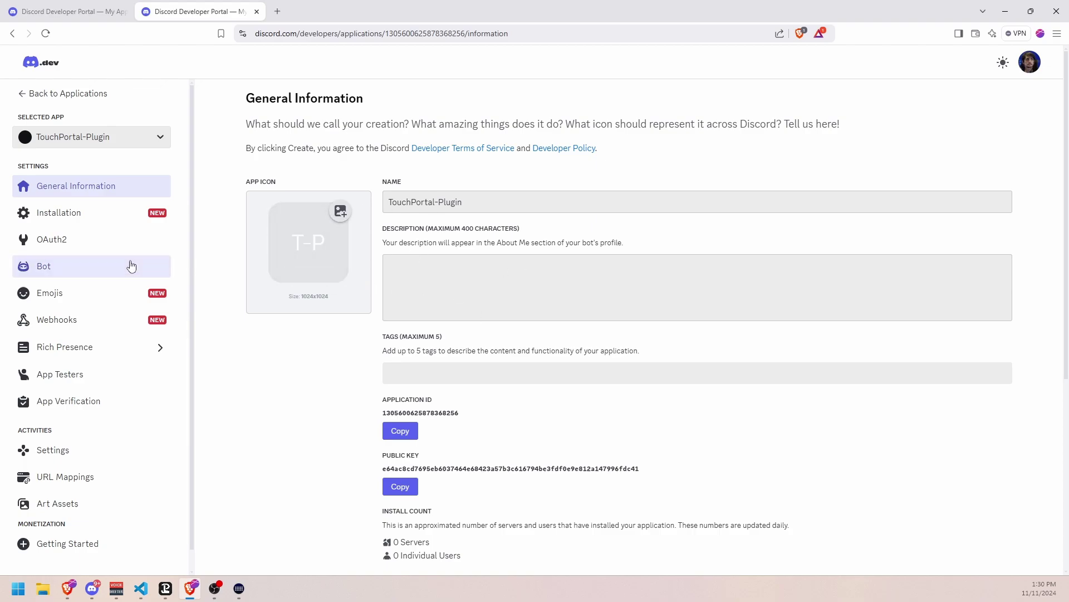
scroll(444, 218, "down", 3)
scroll(444, 217, "up", 1)
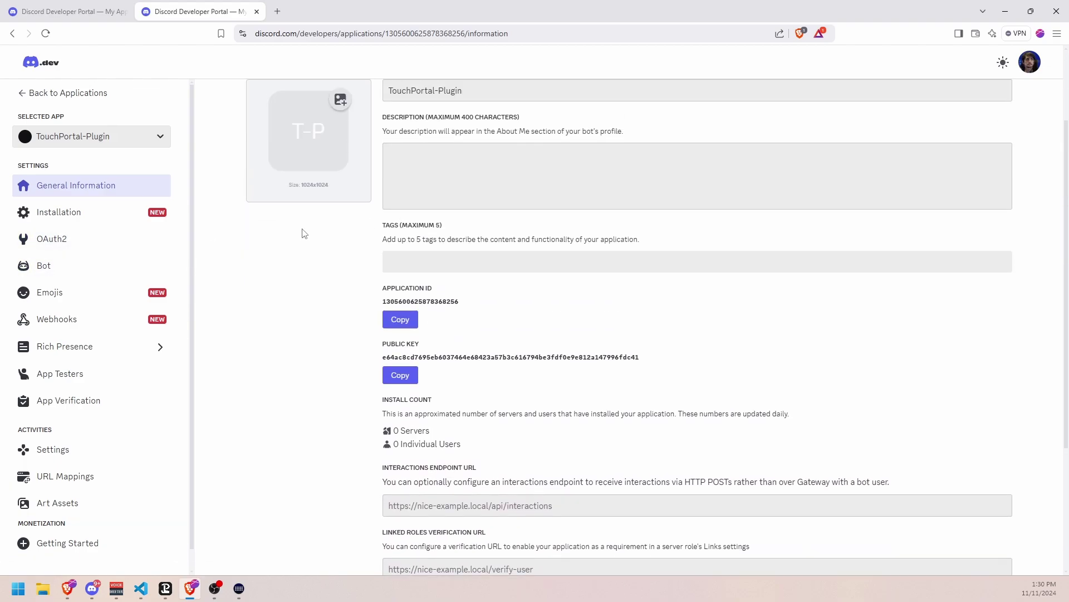
left_click(49, 238)
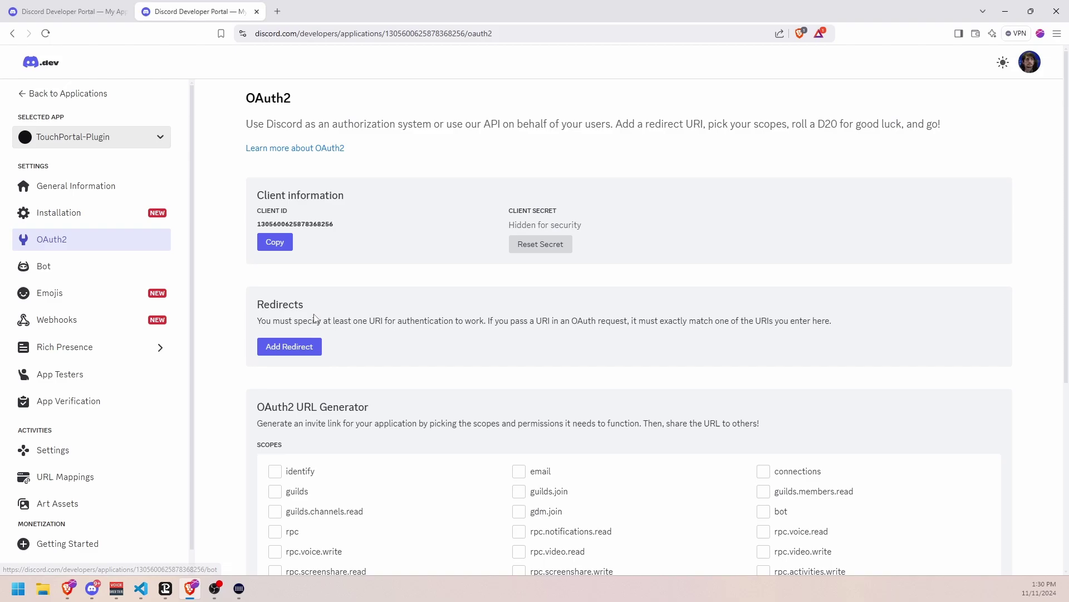
left_click(298, 346)
left_click(289, 351)
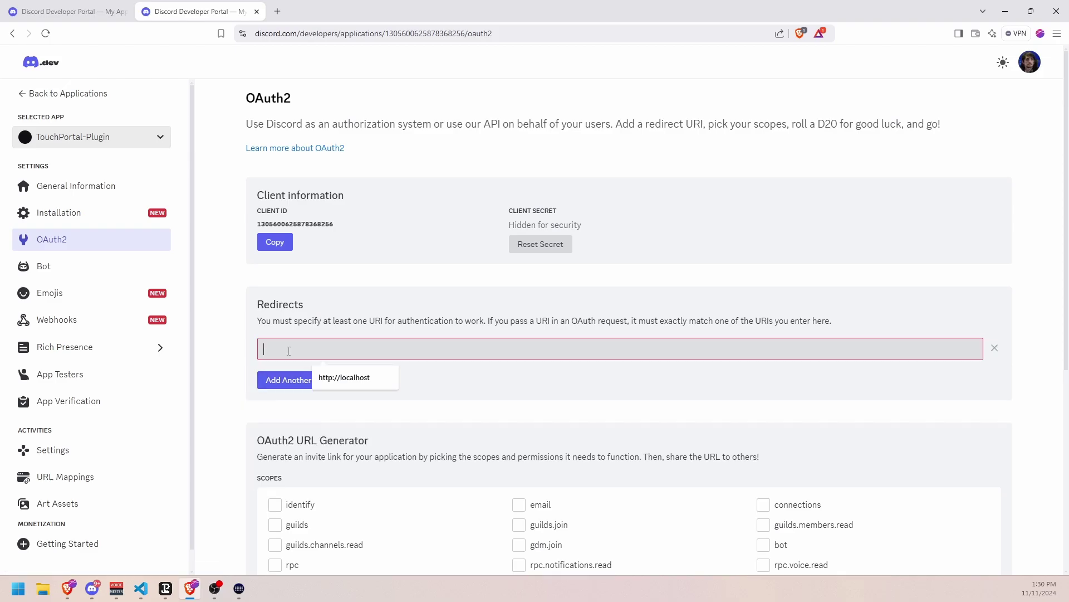
left_click(342, 384)
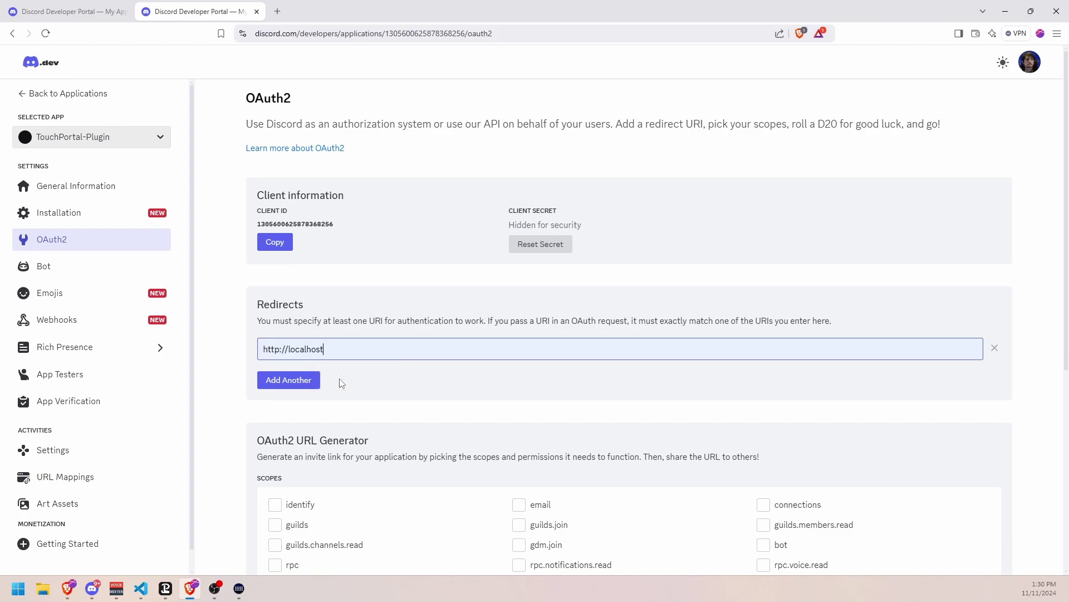
left_click(420, 375)
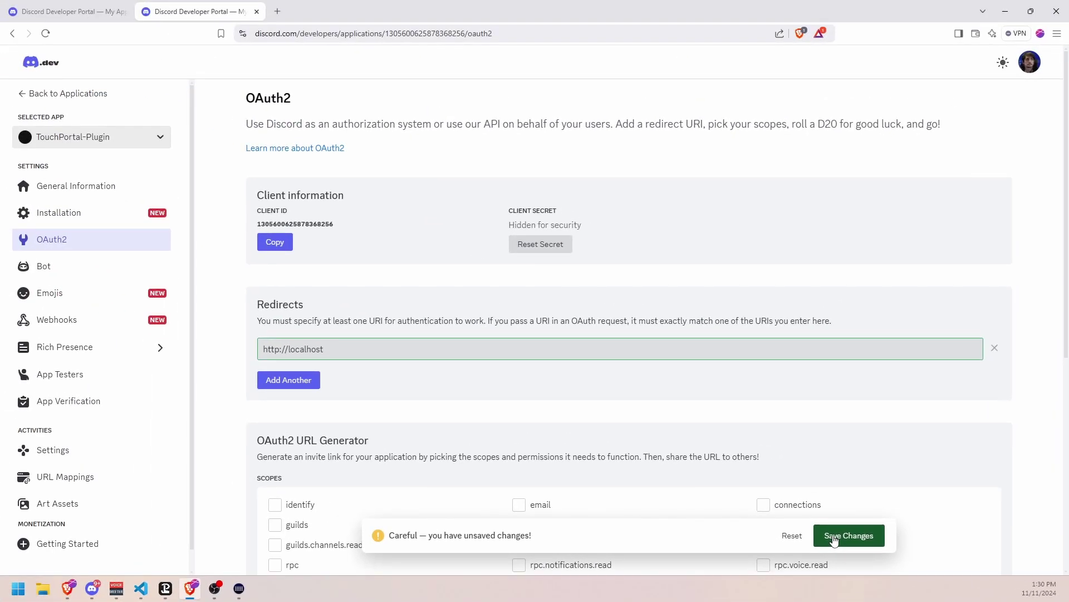
left_click(834, 538)
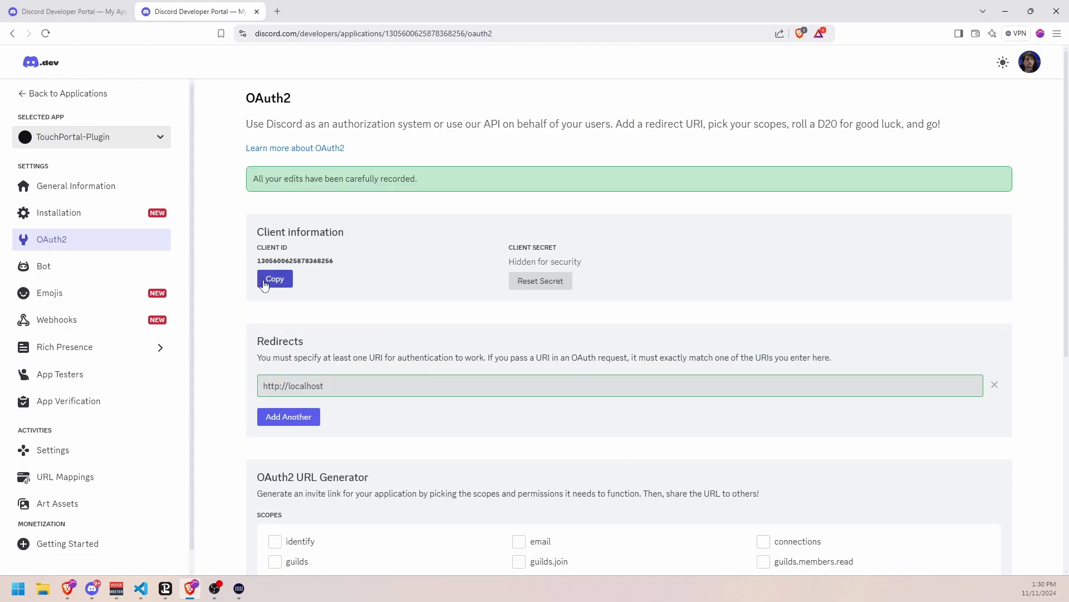
Copy the app's client ID and paste it into the plugin's Discord Client Id setting
left_click(273, 280)
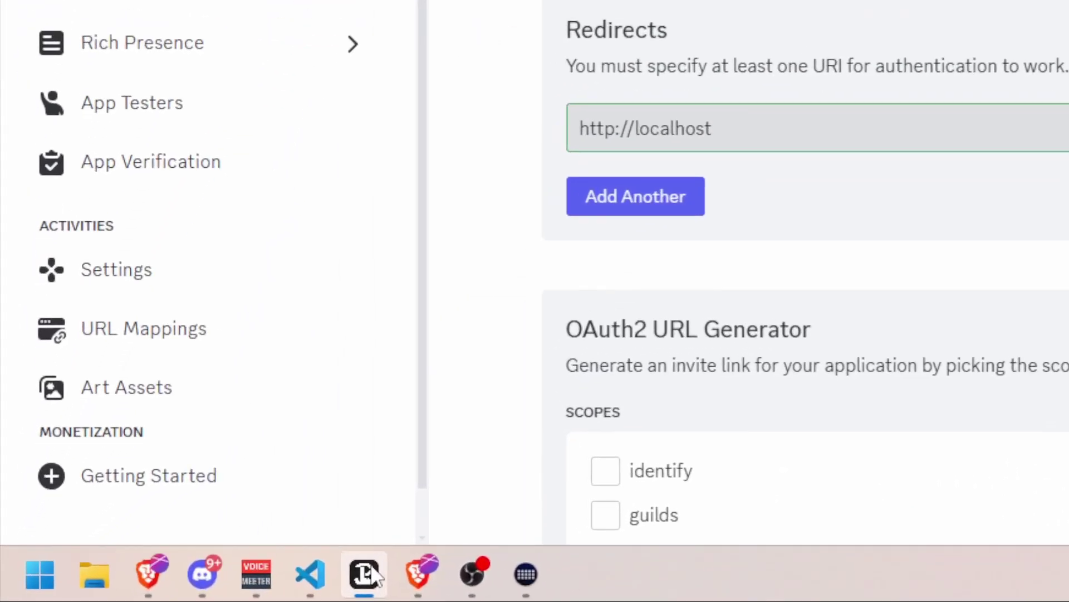
left_click(167, 589)
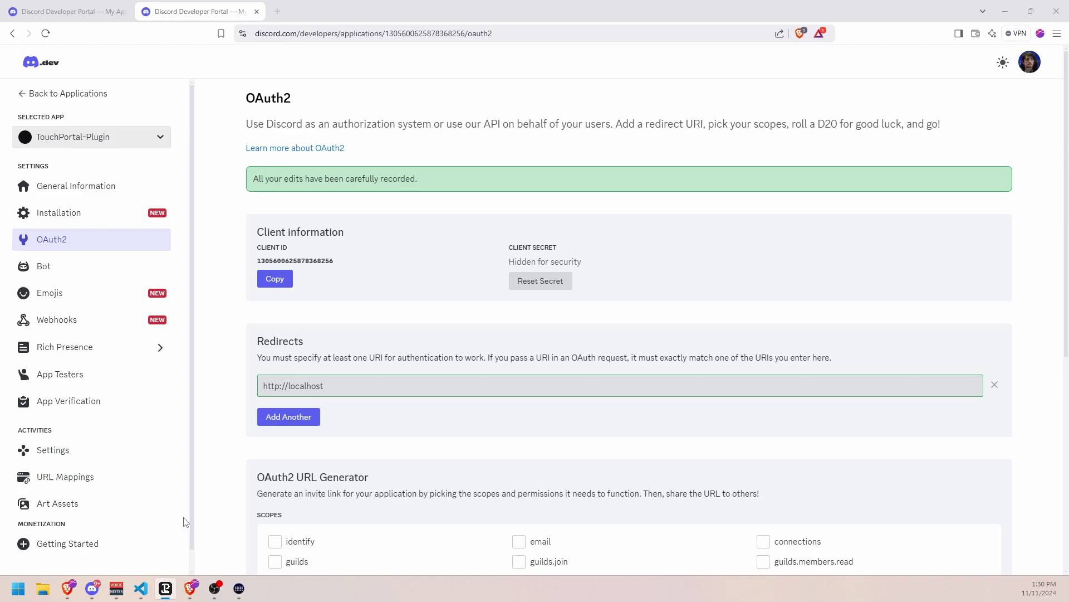
key("alt+Tab")
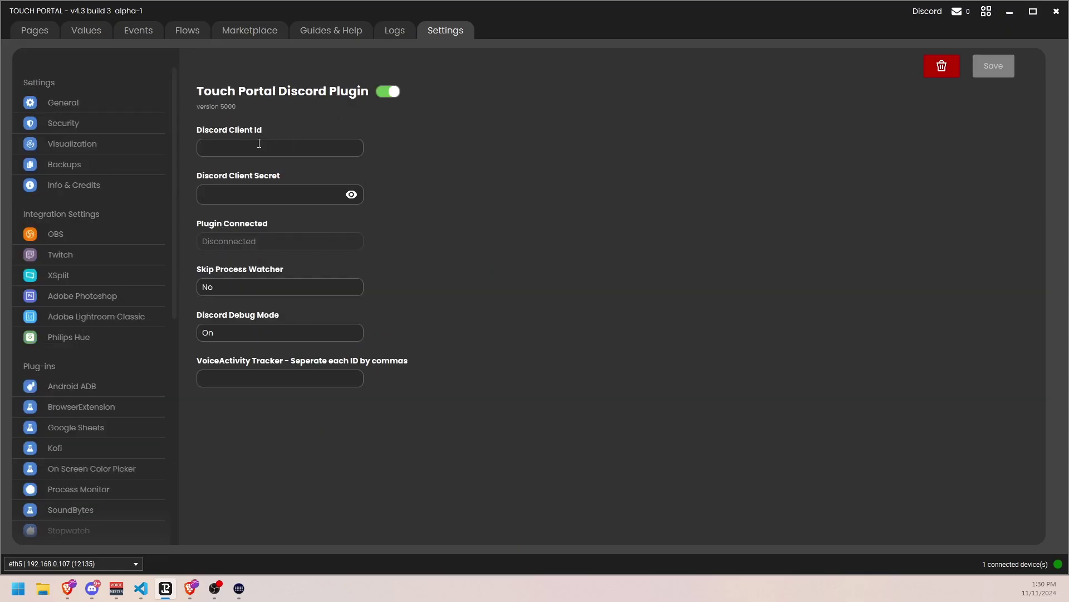
key("ctrl+v")
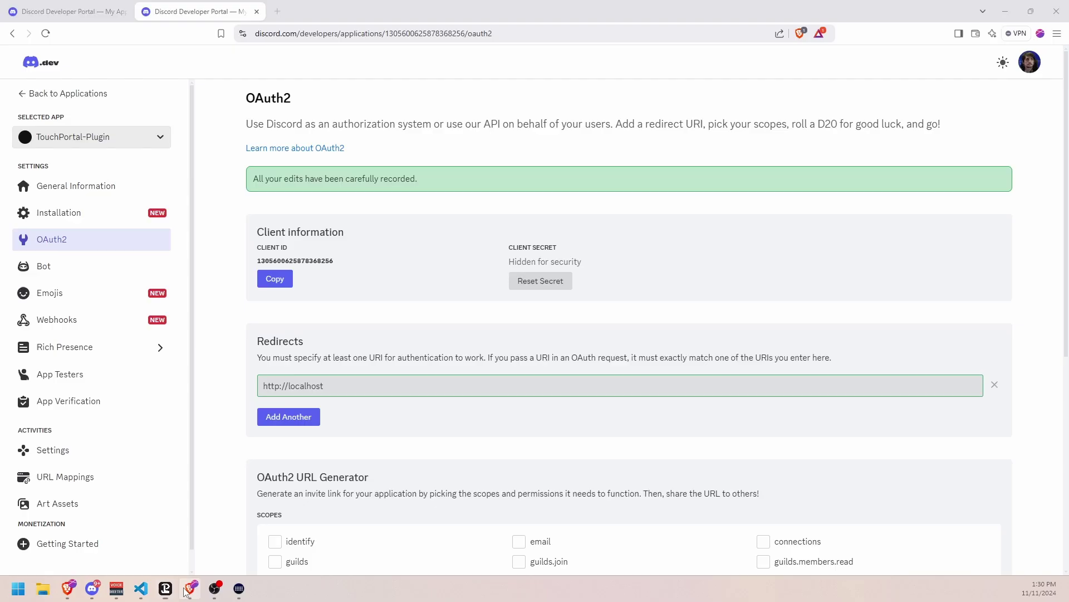
Reset the app's client secret, verifying with the authentication code, and copy the new secret
left_click(189, 589)
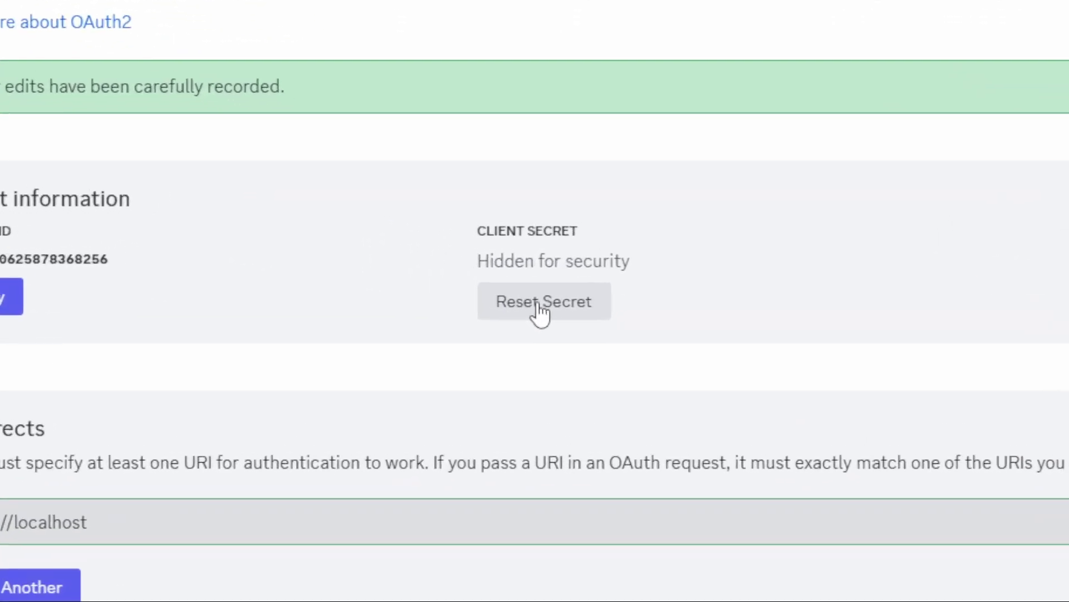
left_click(539, 311)
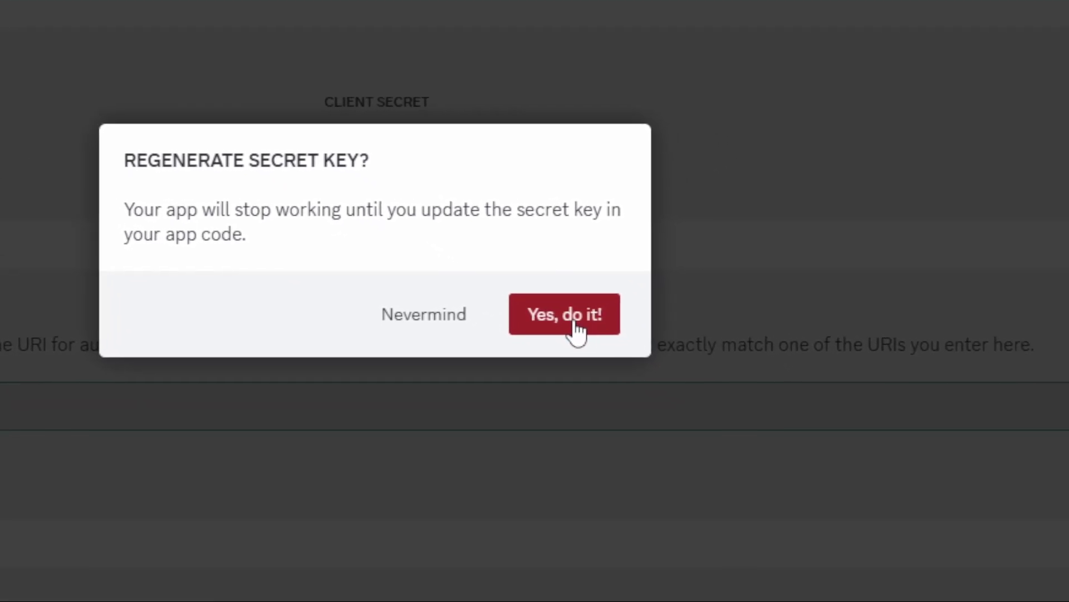
left_click(723, 371)
left_click(458, 217)
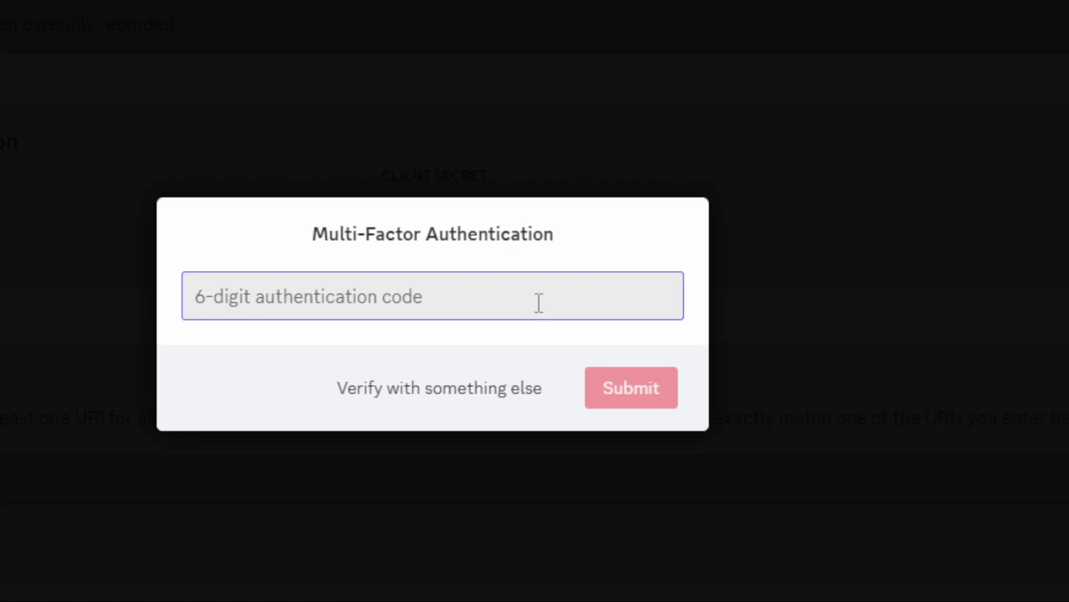
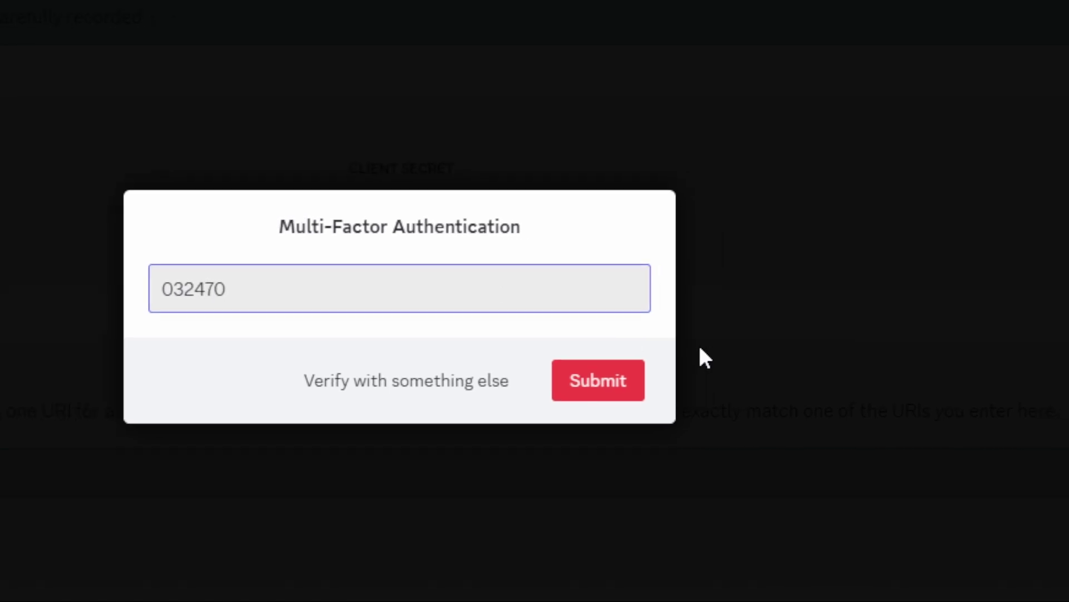
left_click(631, 385)
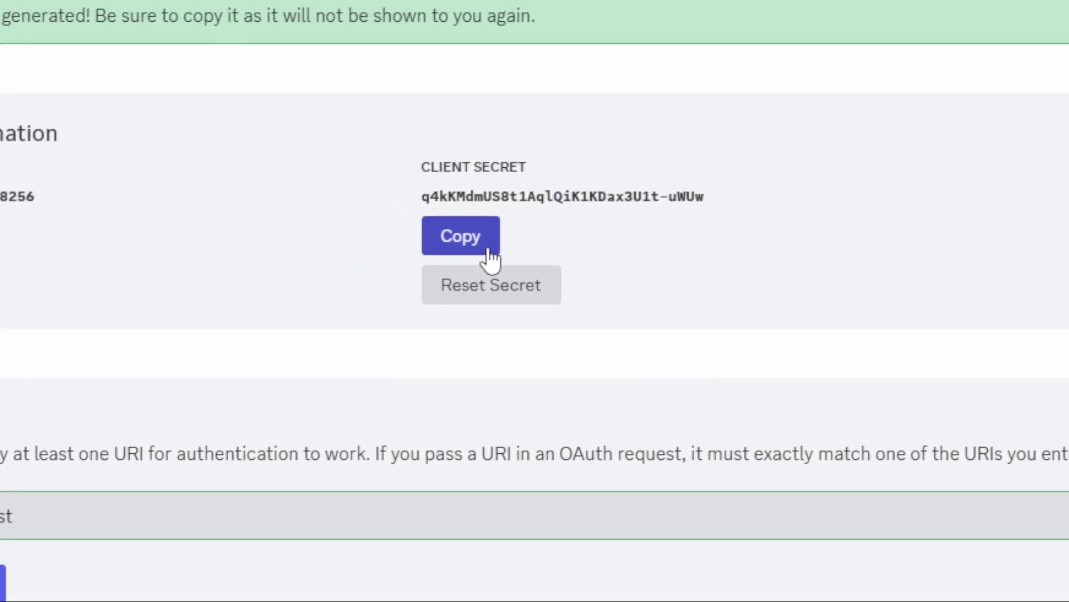
left_click(490, 250)
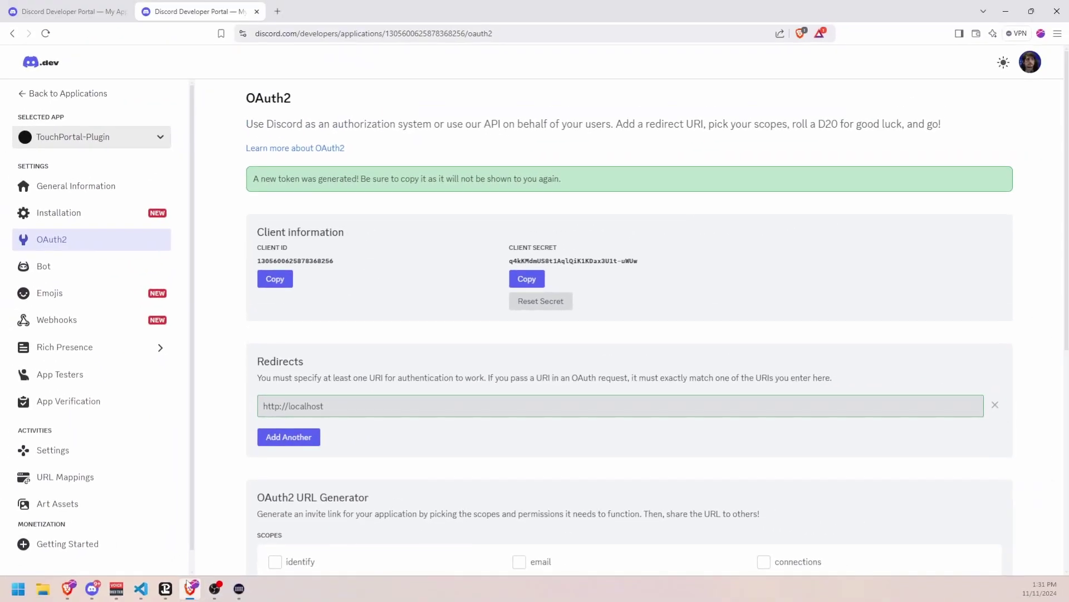
Paste the new secret into the plugin's Discord Client Secret field, then go to the Pages view
left_click(165, 588)
key("ctrl+v")
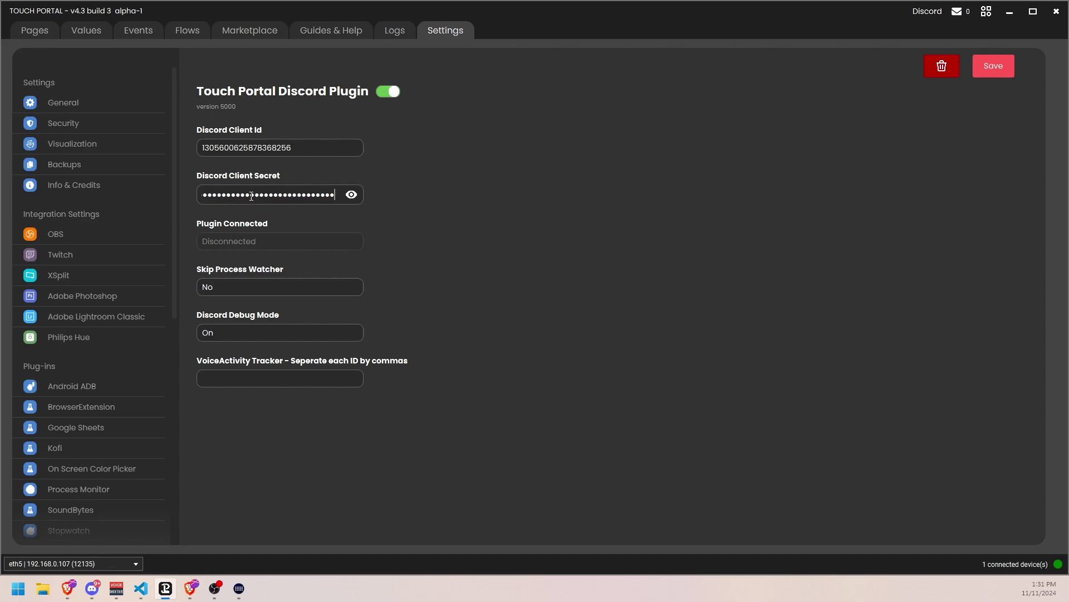
left_click(422, 181)
left_click(39, 33)
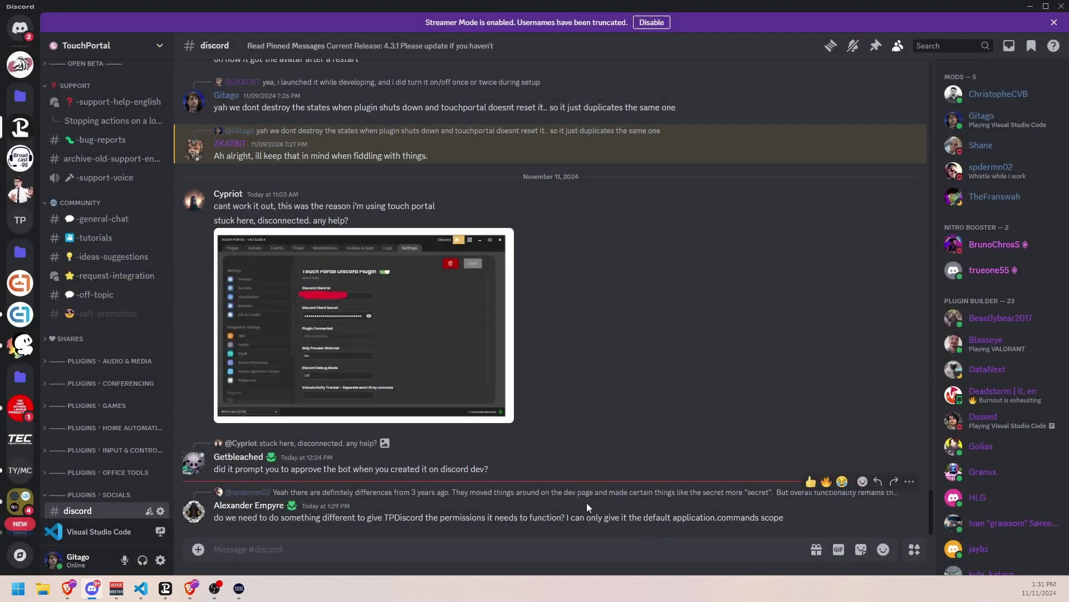
Open the DiscordVoice - Example button page by searching the page list for 'disc'
left_click(166, 589)
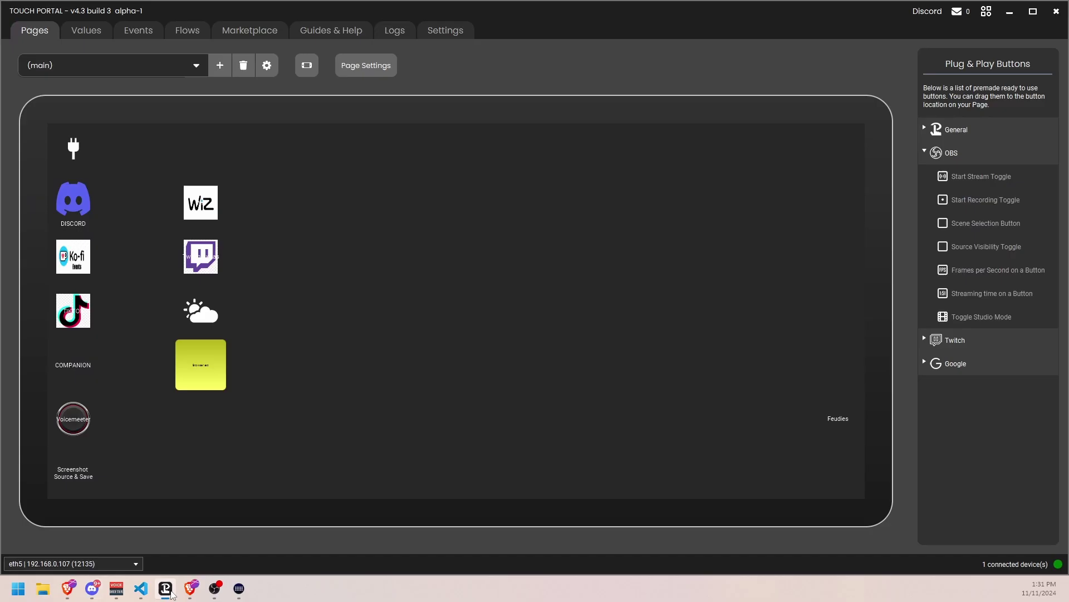
left_click(134, 64)
type("disc")
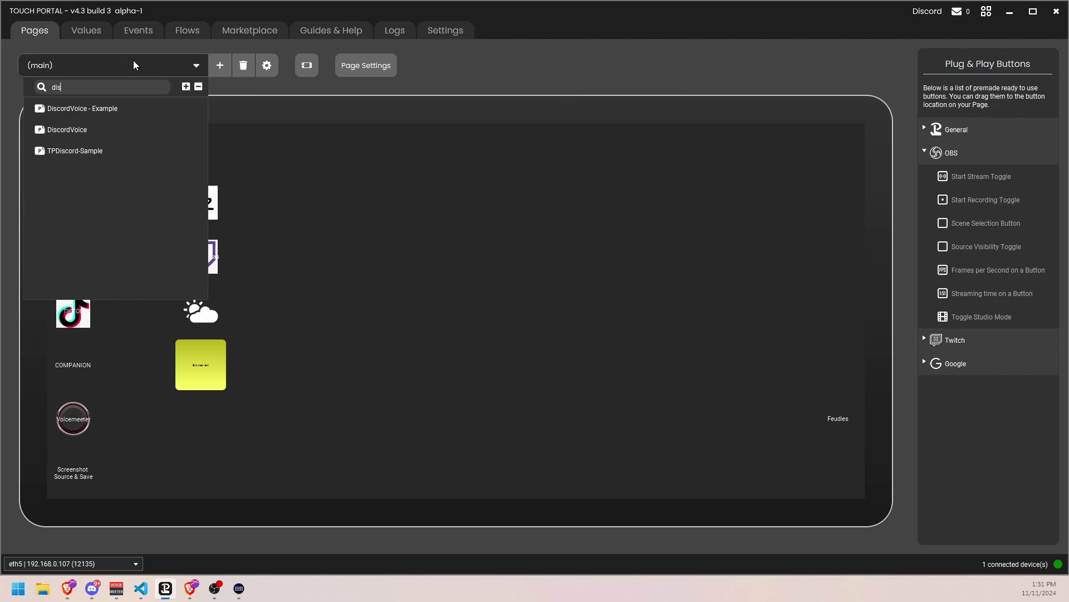
left_click(108, 108)
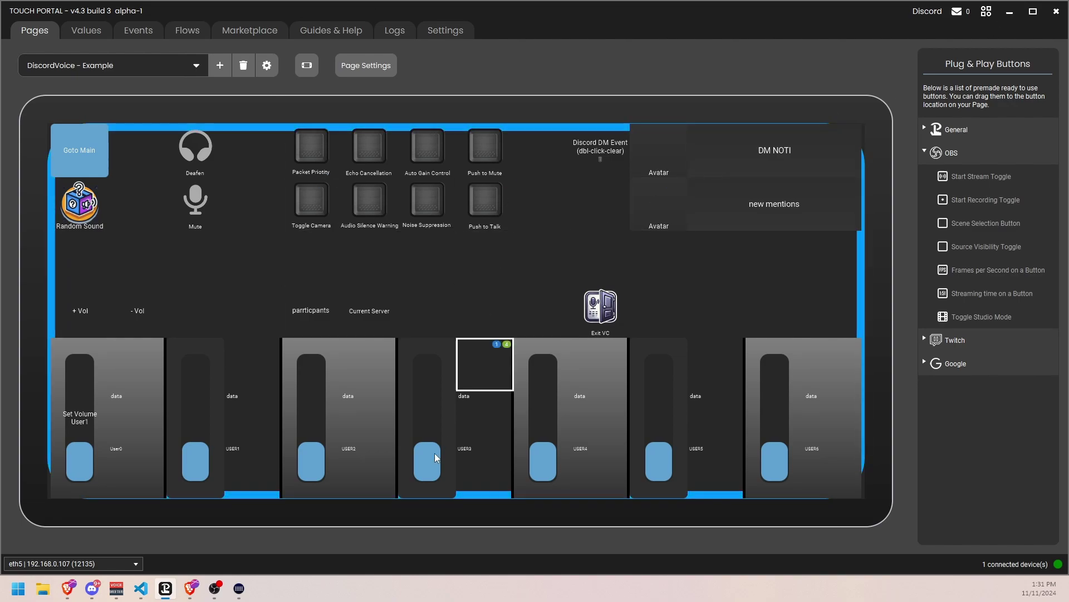
Dock Discord on the left and restore Touch Portal to a smaller window beside it
left_click(91, 590)
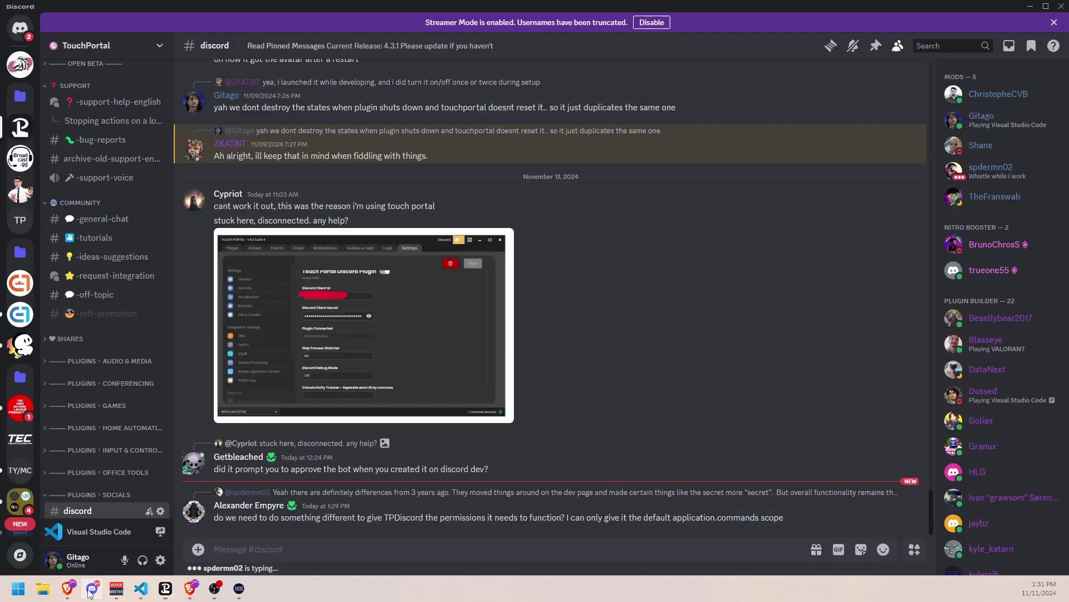
left_click_drag(626, 7, 595, 1)
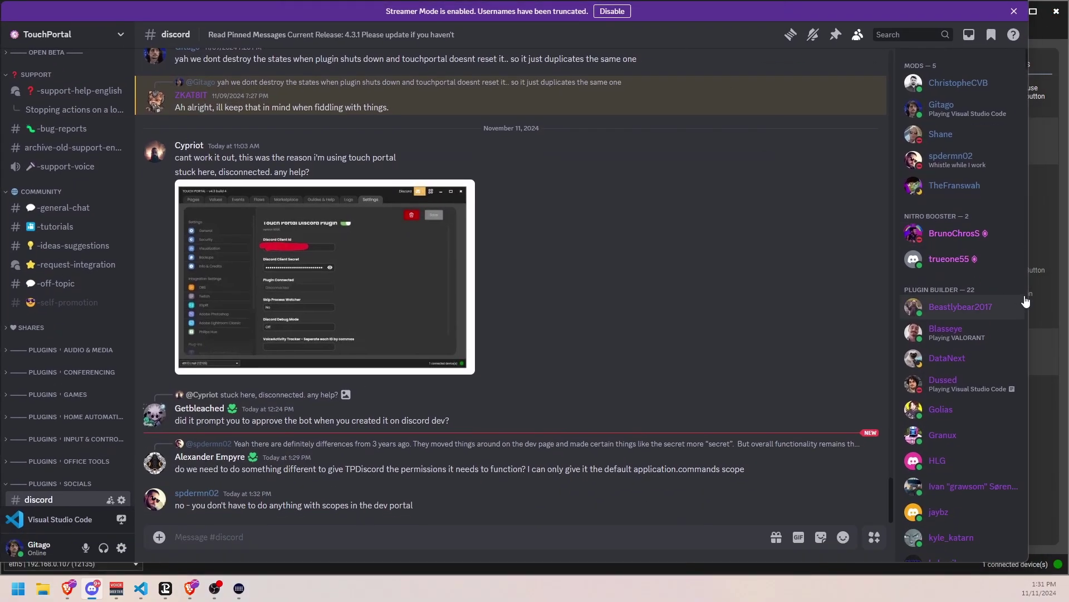
key("super+Left")
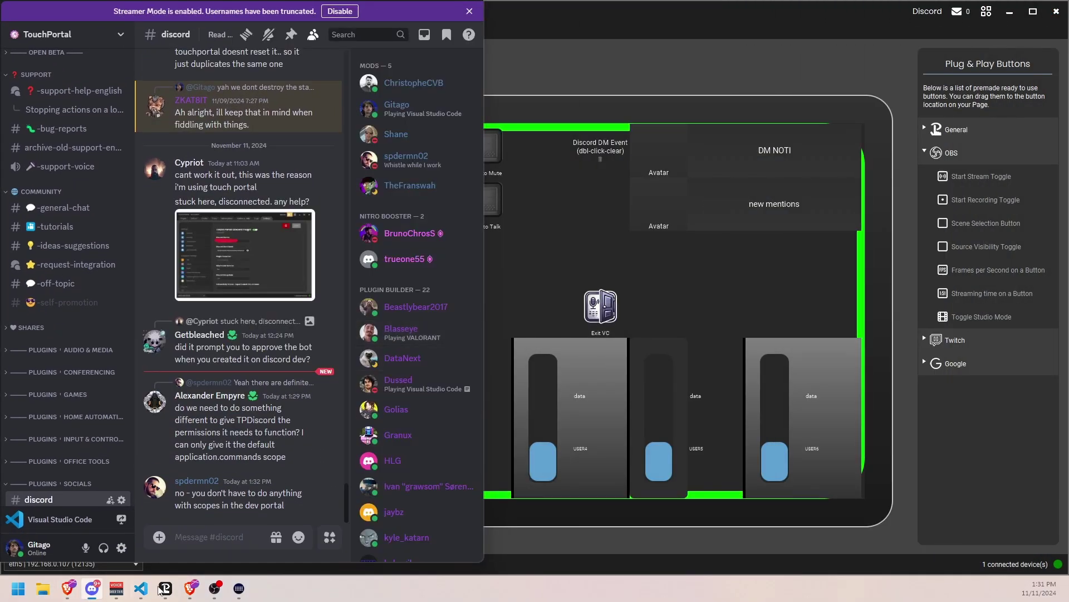
left_click(92, 589)
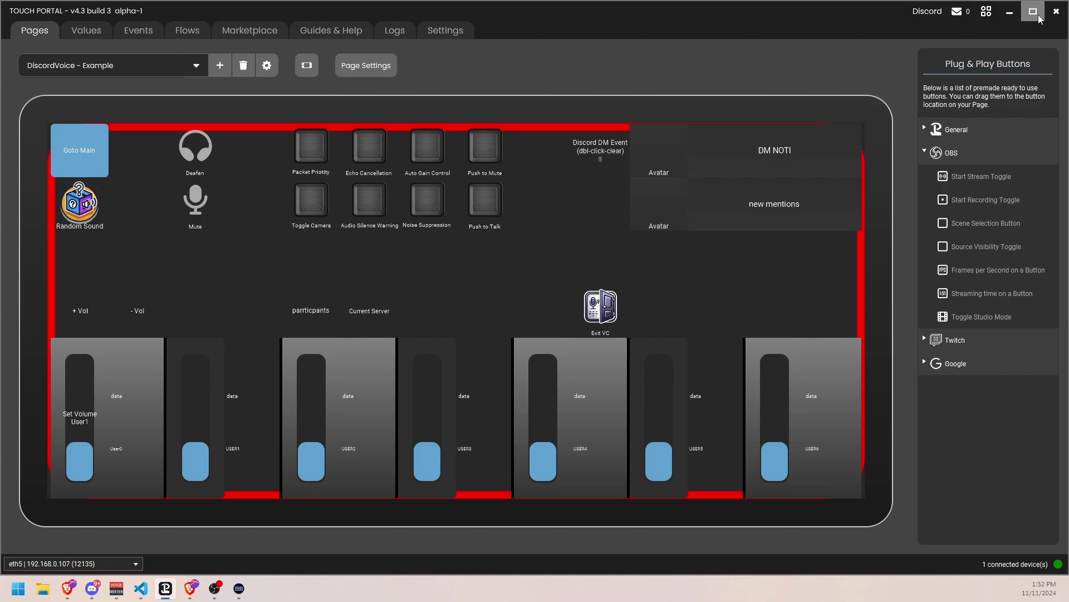
left_click_drag(613, 10, 813, 91)
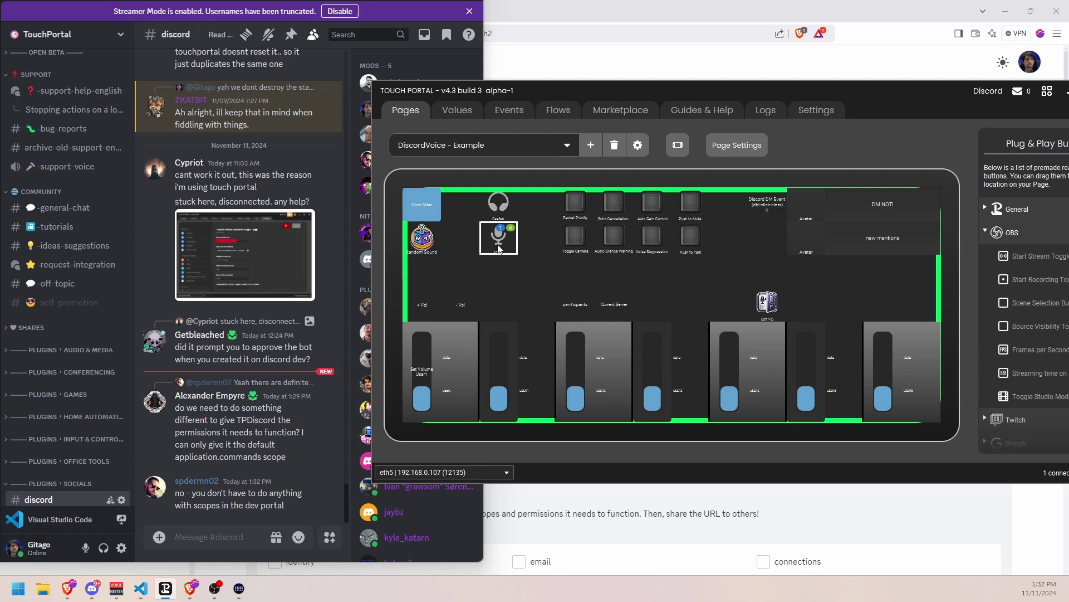
left_click_drag(850, 90, 697, 94)
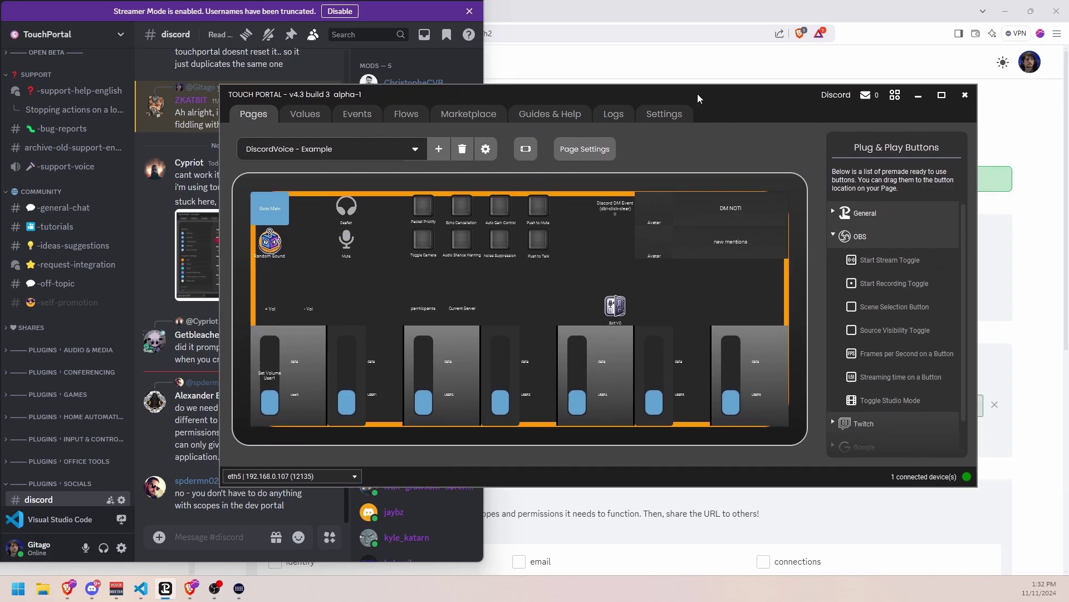
left_click(677, 116)
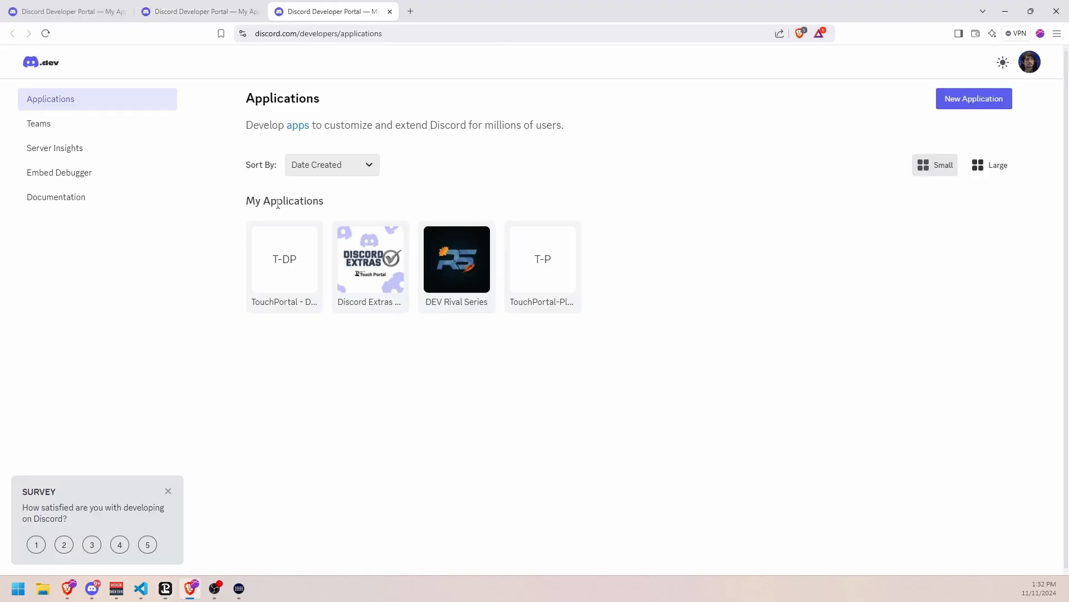
Open the TouchPortal-Plugin app from My Applications, backing out of the other Discord plugin app
left_click(281, 256)
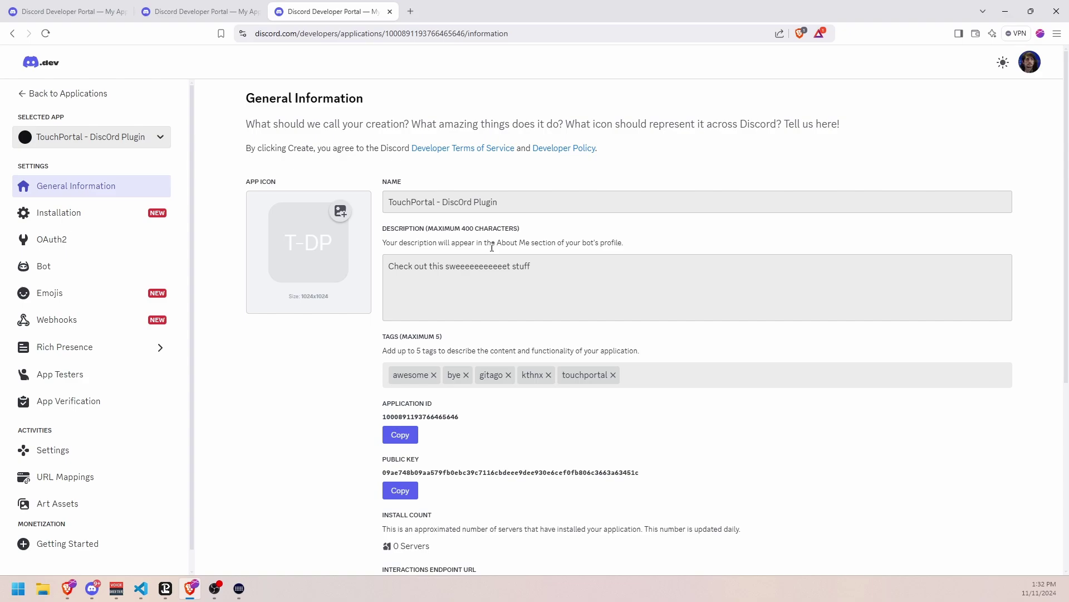
scroll(480, 251, "down", 2)
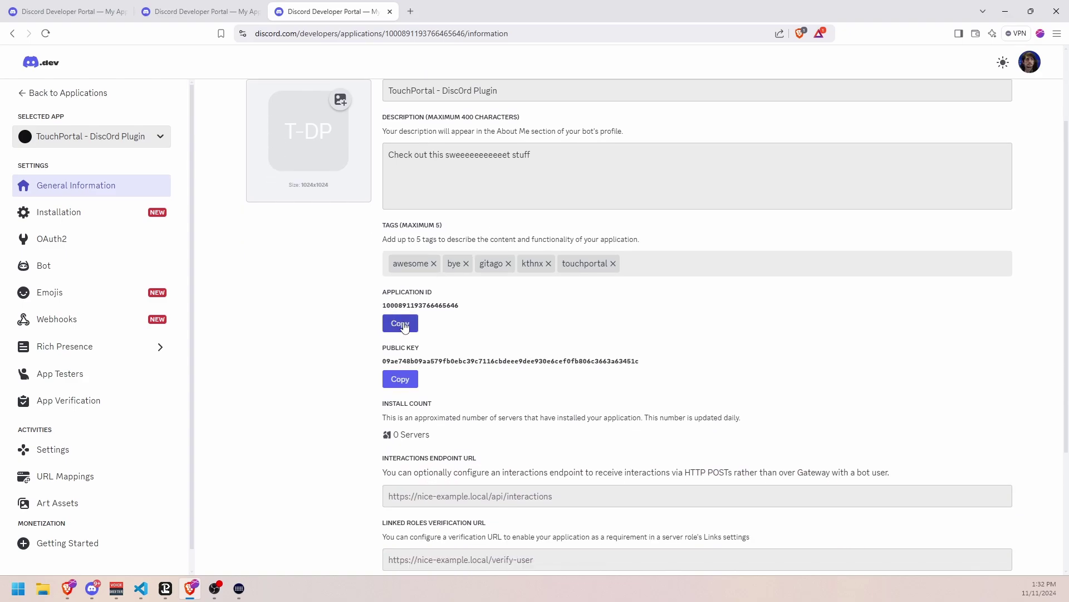
scroll(312, 139, "up", 2)
key("alt+Left")
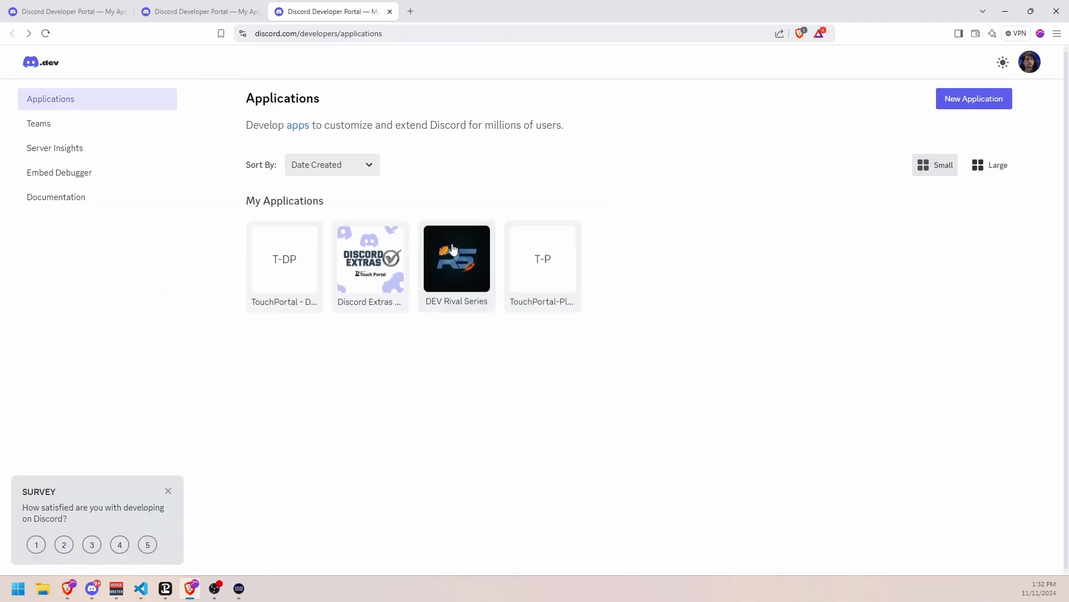
left_click(514, 249)
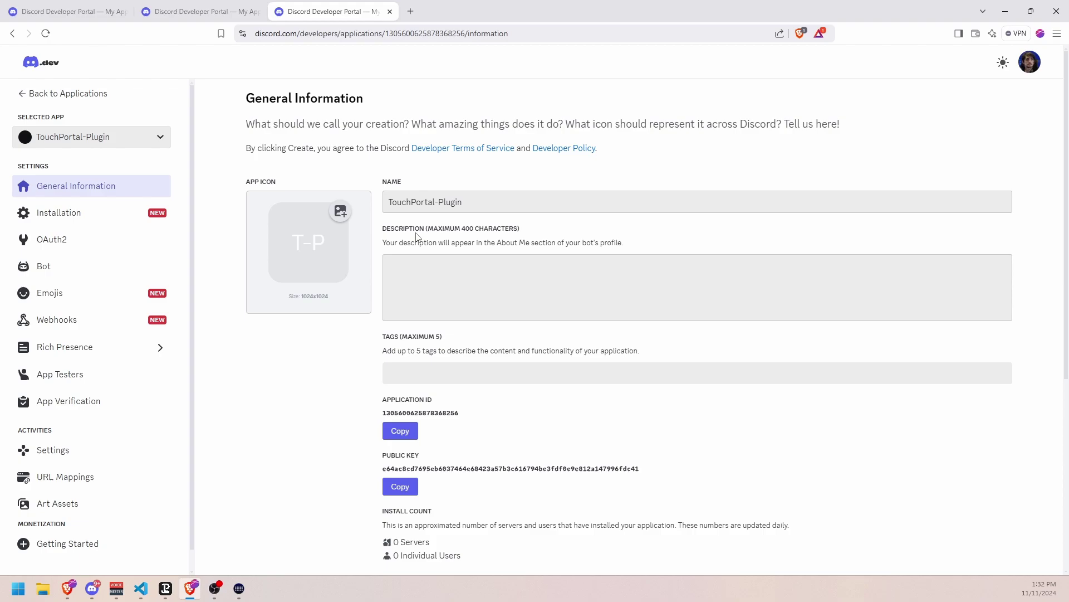
scroll(417, 237, "down", 3)
scroll(323, 275, "down", 1)
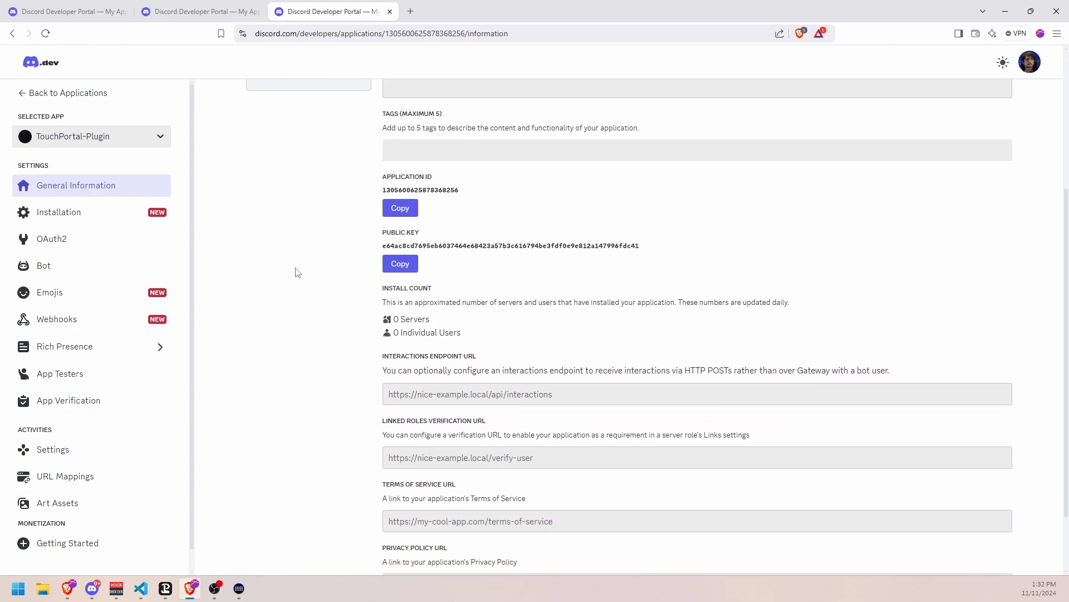
Copy the Client ID from the TouchPortal-Plugin app's OAuth2 page
left_click(68, 243)
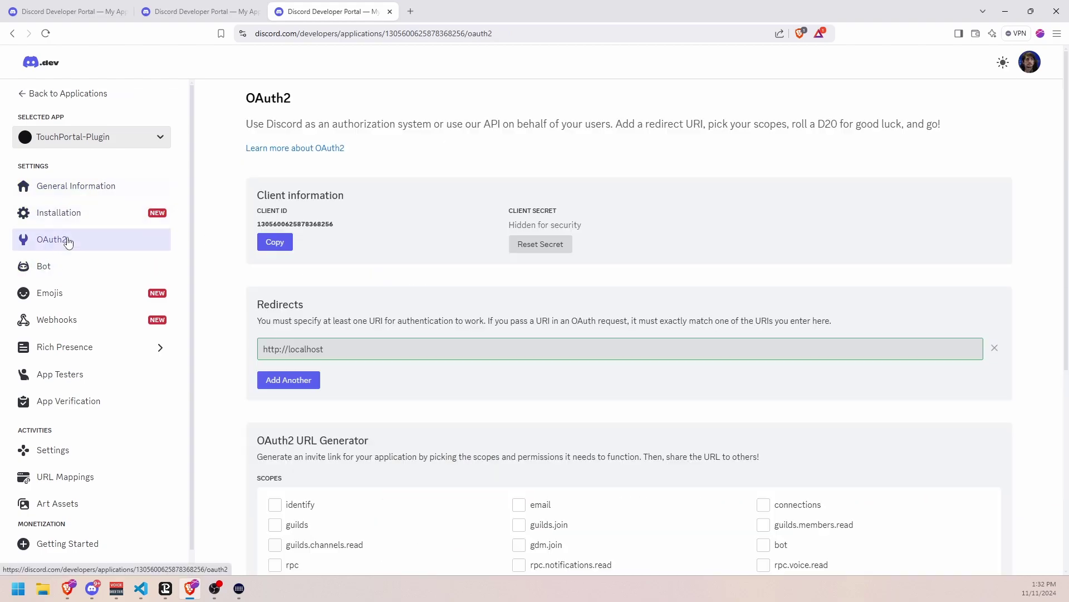
scroll(346, 262, "down", 2)
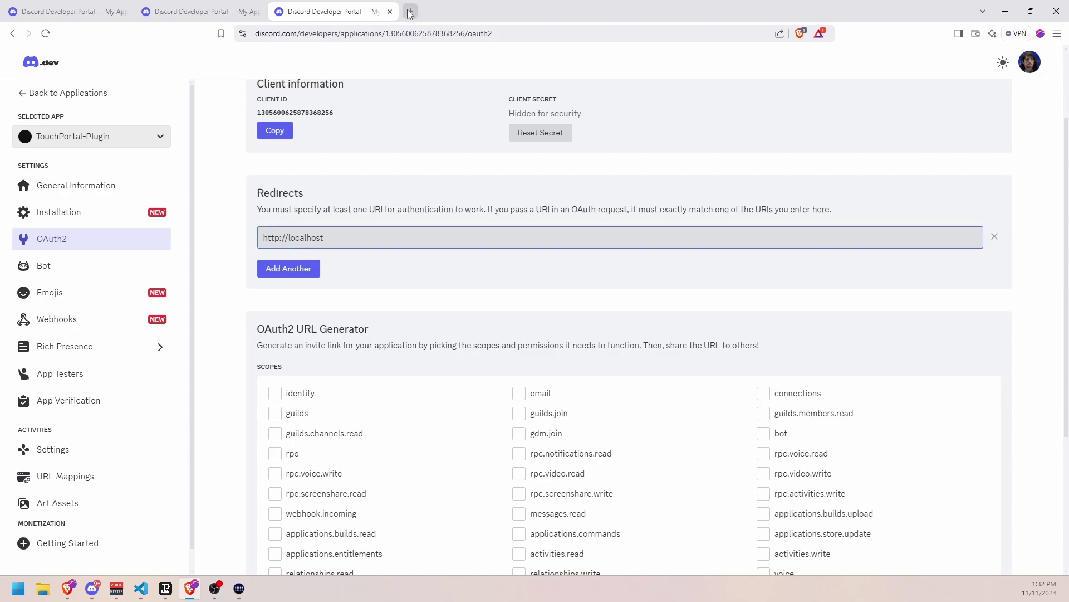
scroll(376, 185, "down", 2)
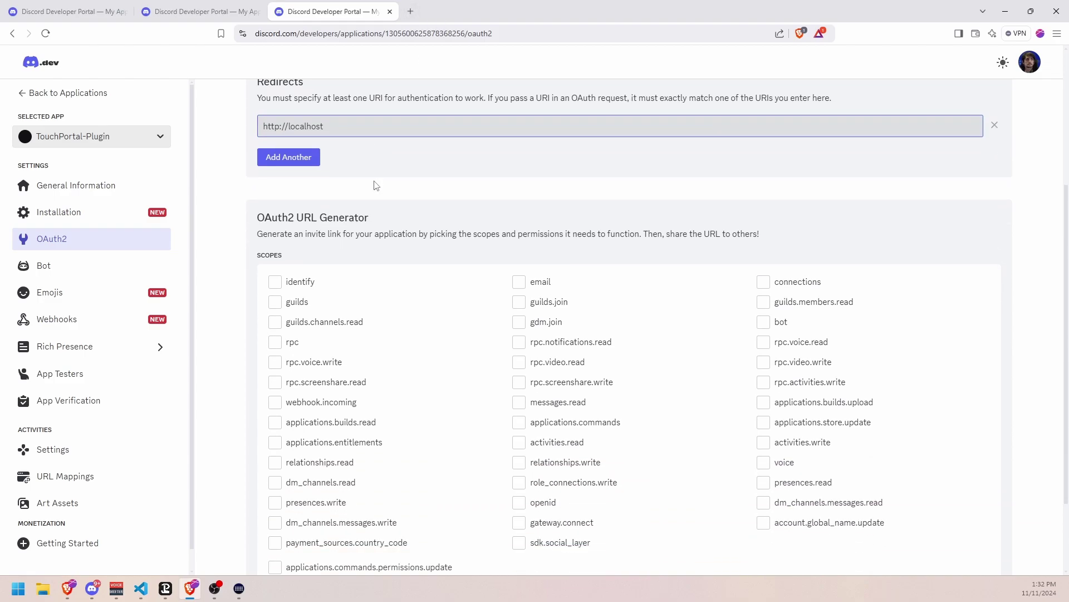
scroll(256, 184, "down", 2)
scroll(281, 208, "up", 6)
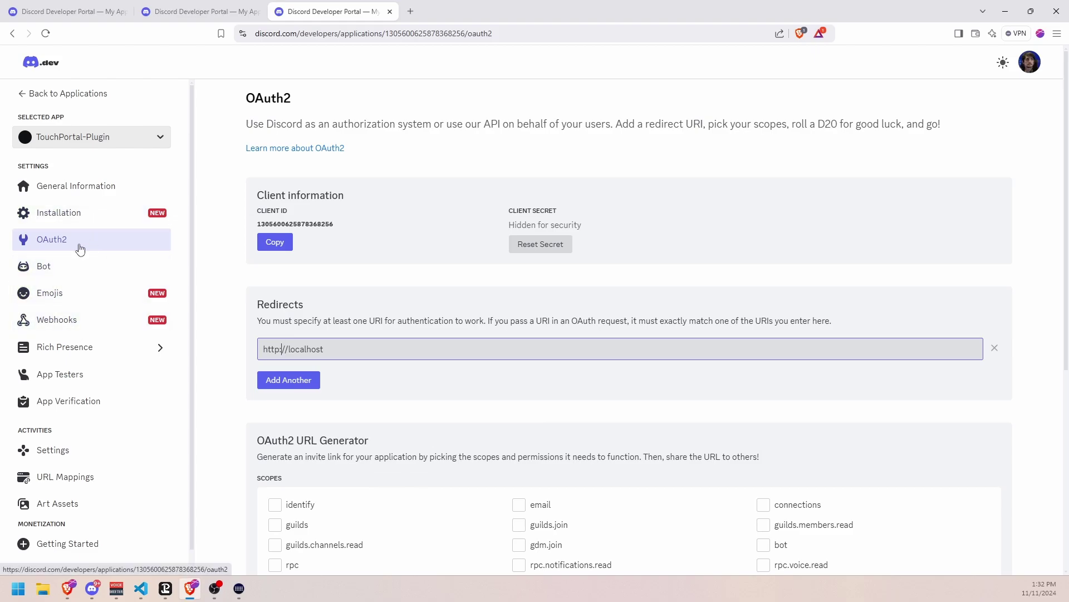
left_click(267, 245)
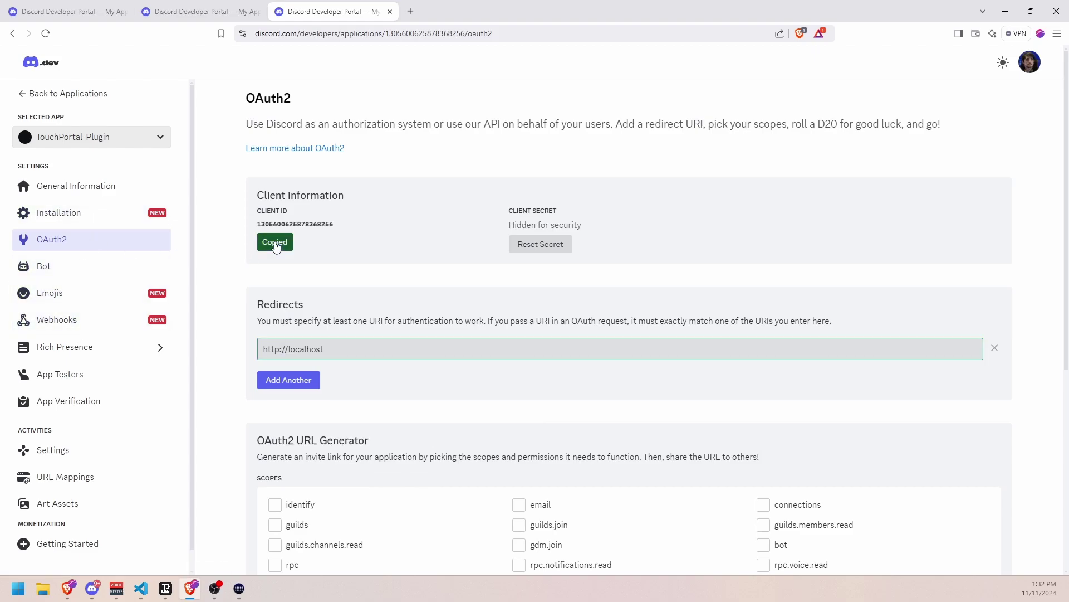
Paste the app's Client ID into the Discord plugin settings and clear the old Client Secret
left_click(166, 588)
key("ctrl+a")
key("ctrl+v")
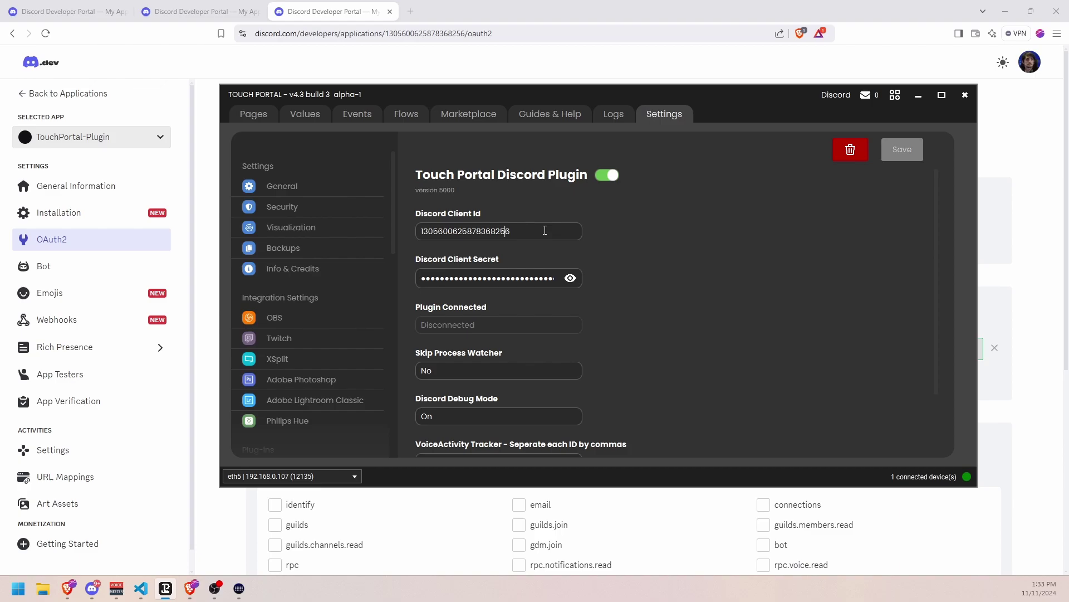
left_click(571, 279)
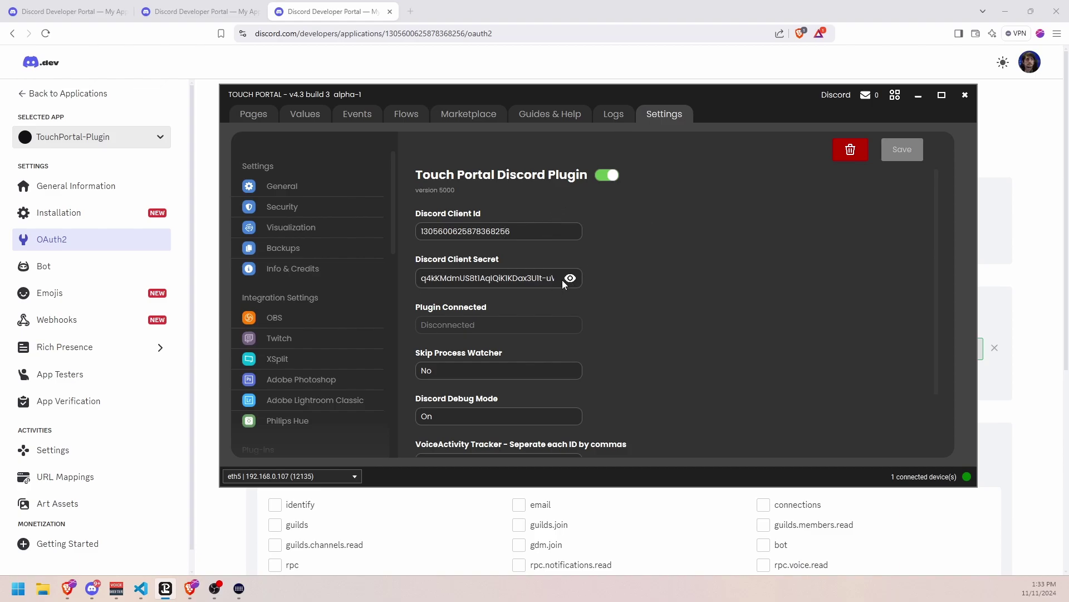
key("ctrl+a")
key("BackSpace")
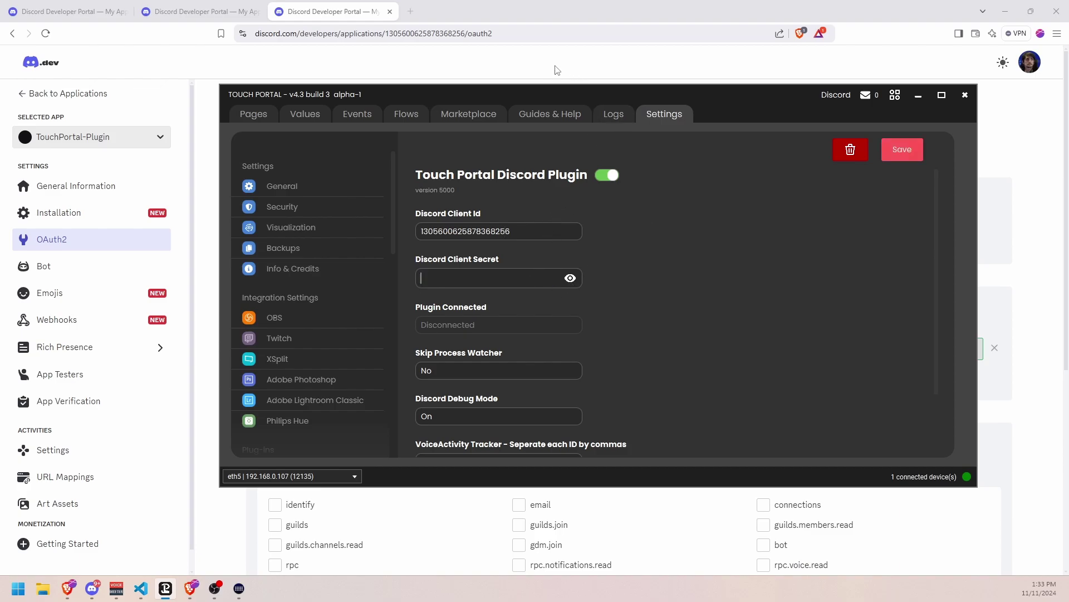
Regenerate the client secret in the Discord developer portal
left_click(557, 71)
left_click(523, 244)
left_click(611, 357)
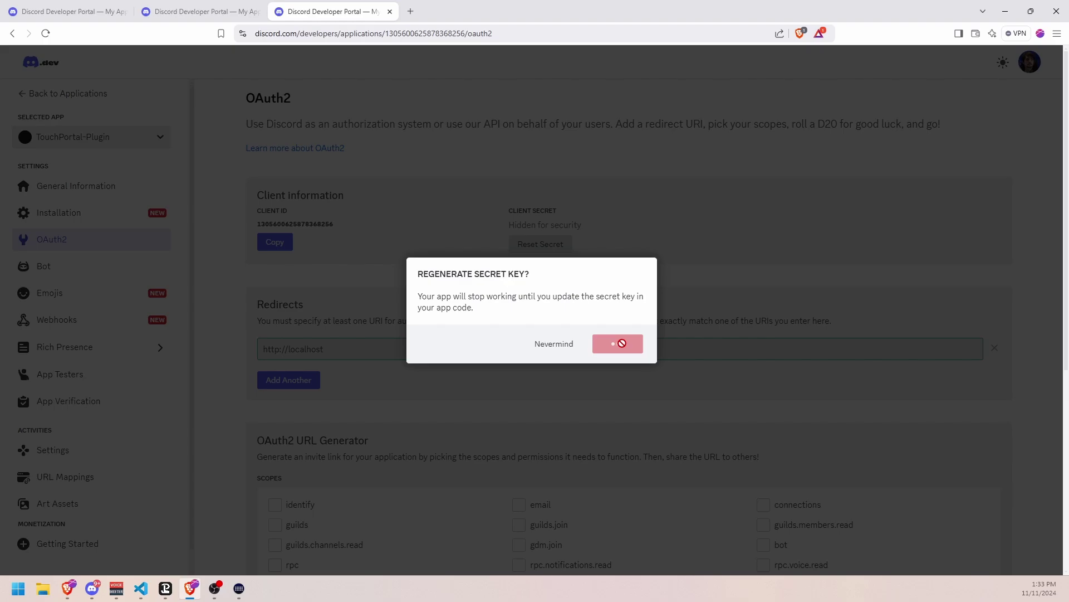
Paste the new client secret into the plugin settings, save, and switch to Discord
left_click(172, 592)
left_click(490, 270)
key("ctrl+v")
left_click(638, 278)
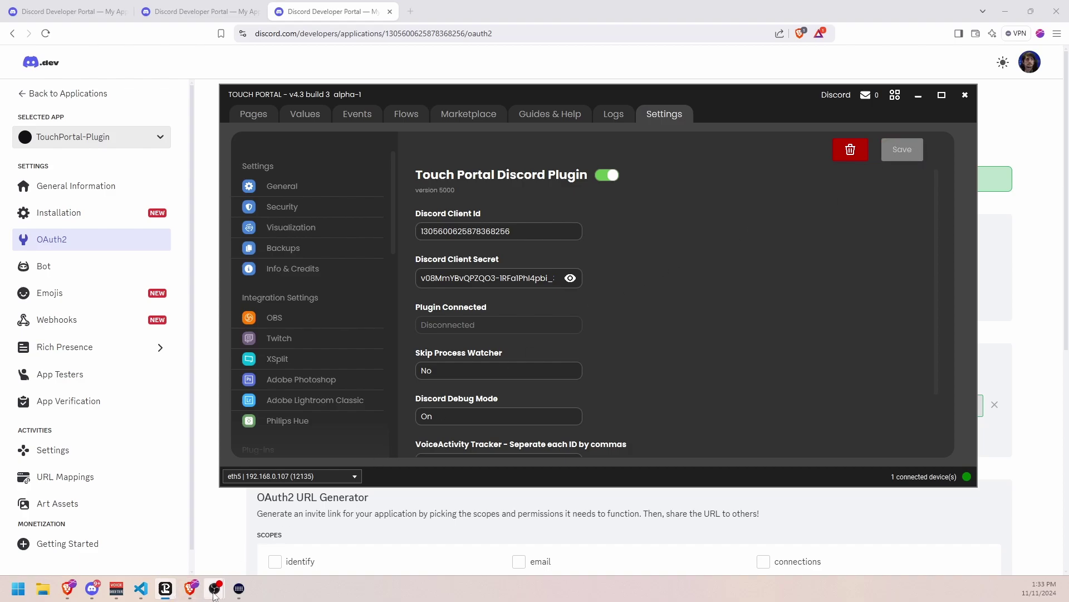
left_click(94, 589)
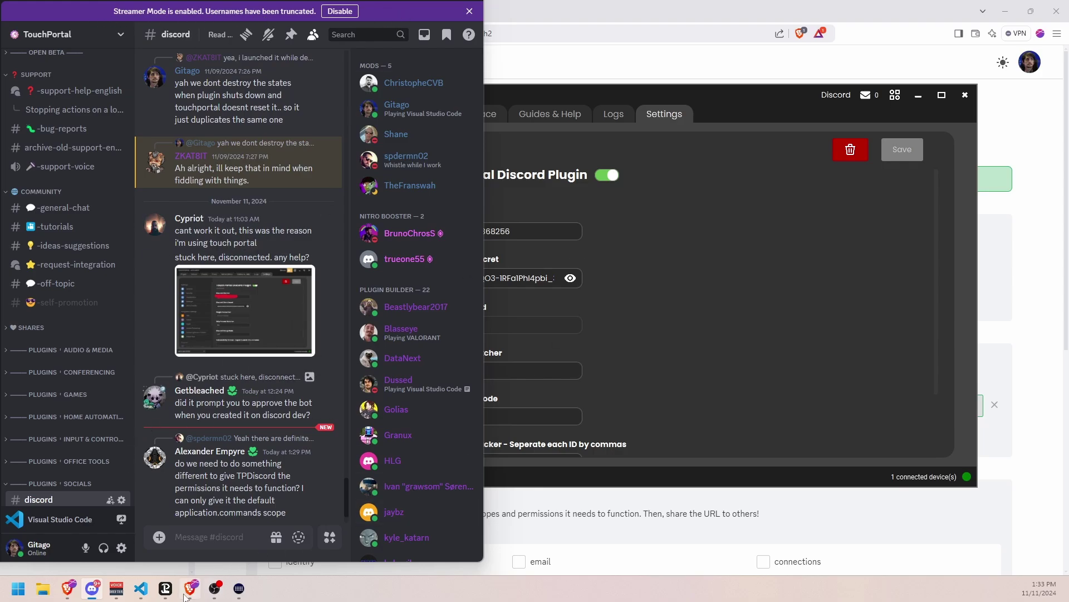
Open the page editor and go to the DiscordVoice - Example page
left_click(165, 593)
left_click(275, 116)
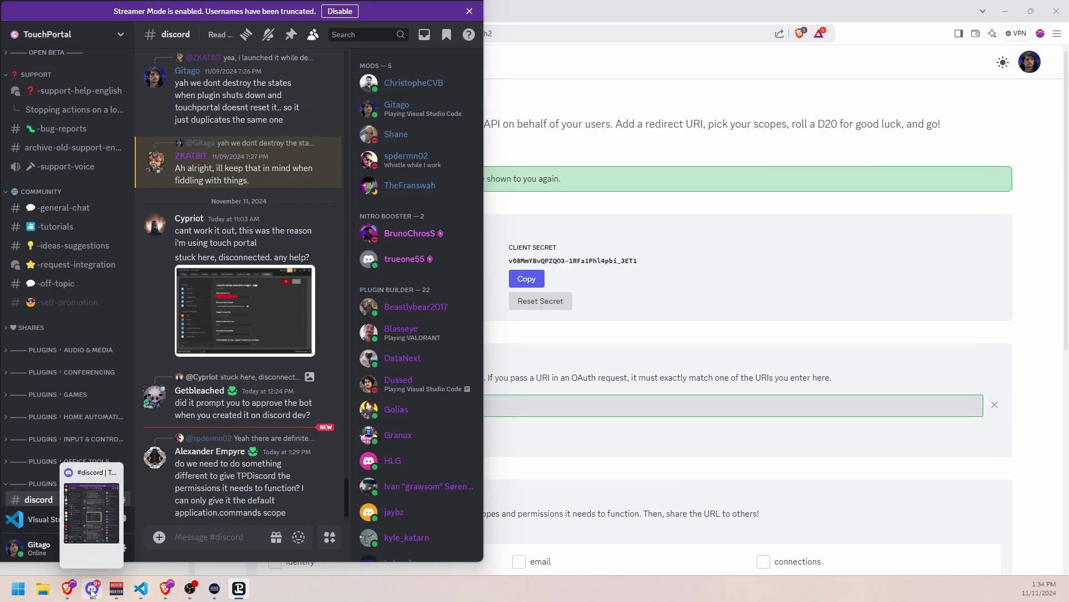
left_click(239, 588)
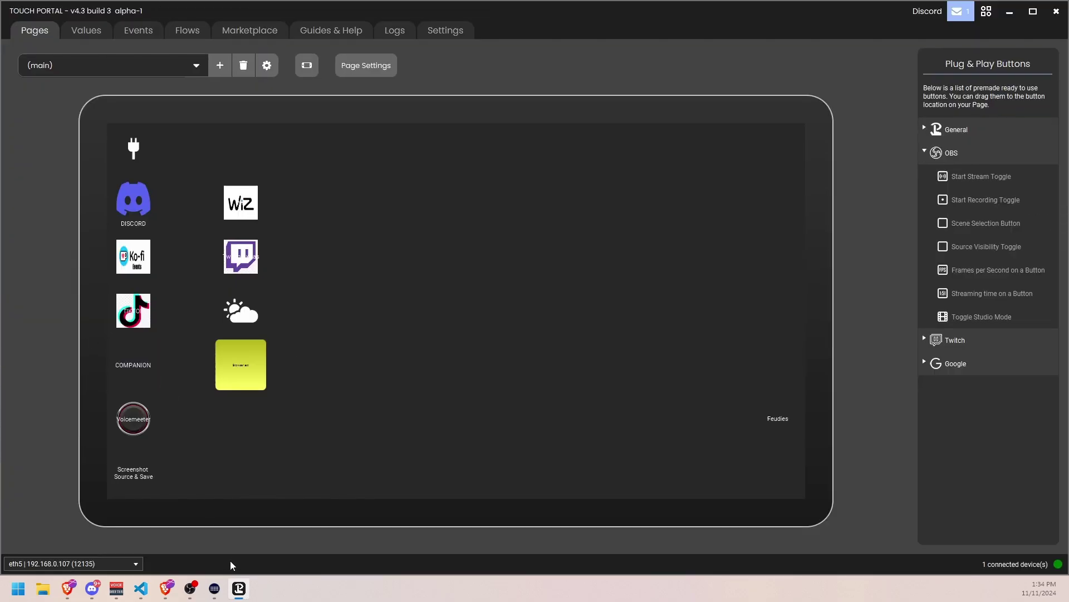
mouse_move(241, 594)
left_click(137, 202)
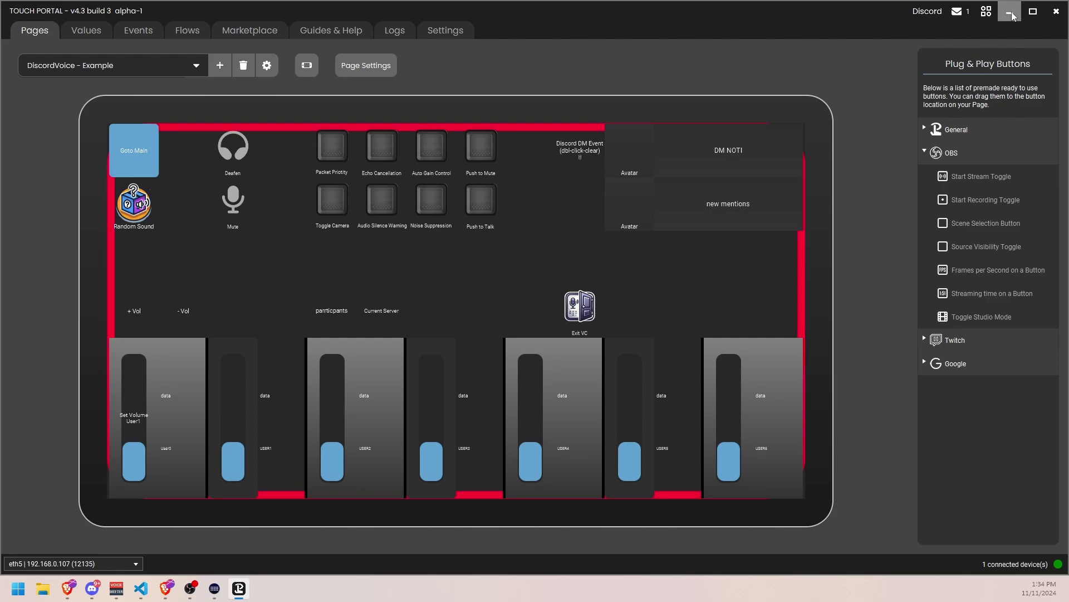
Minimize and restore Touch Portal so the page shows the Discord plugin connected
left_click(1028, 15)
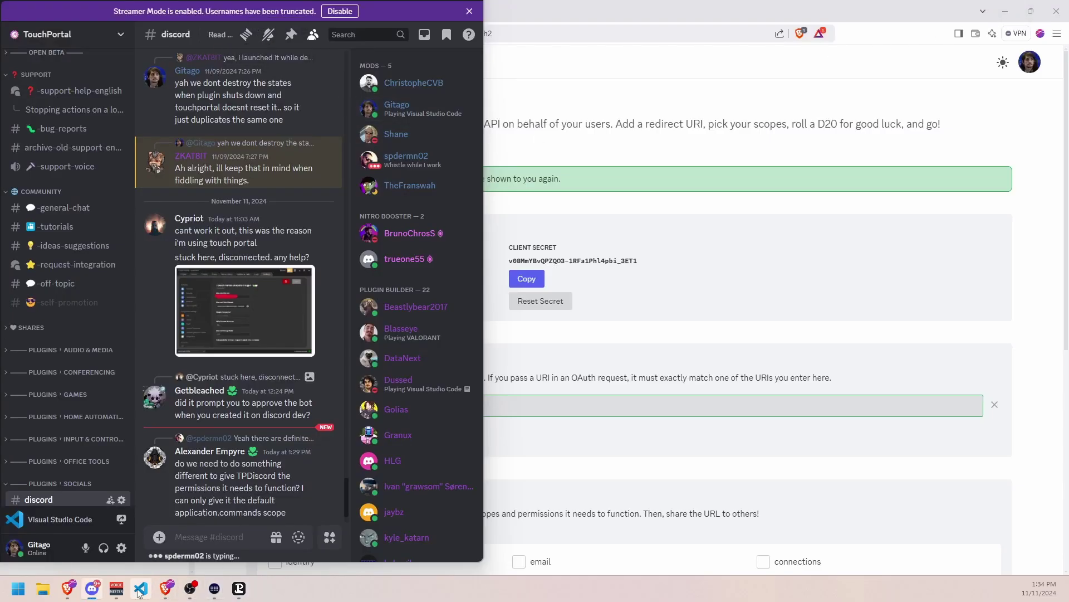
mouse_move(97, 594)
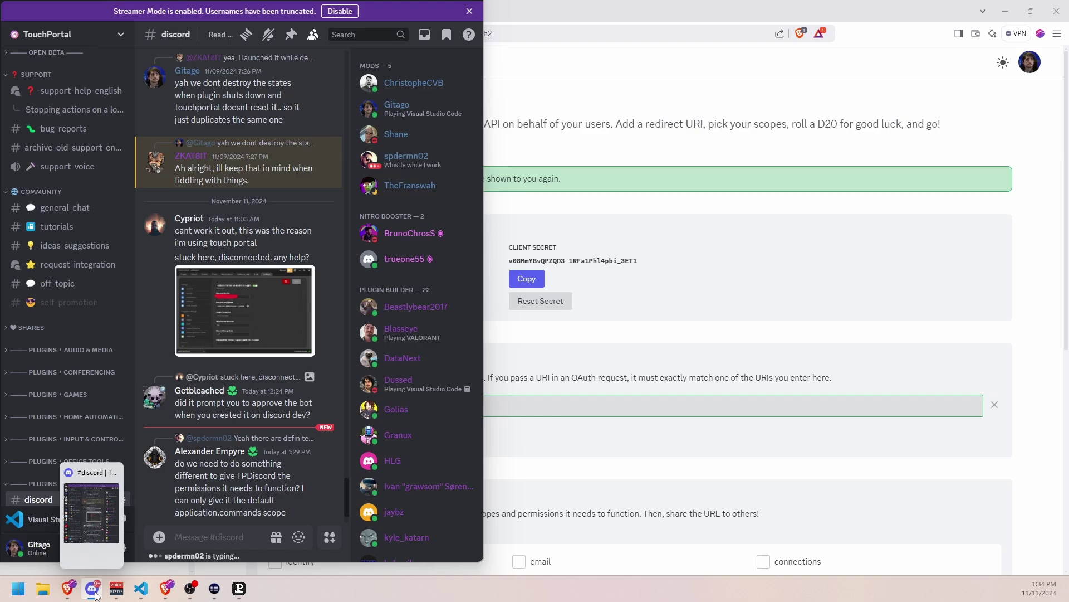
left_click(240, 588)
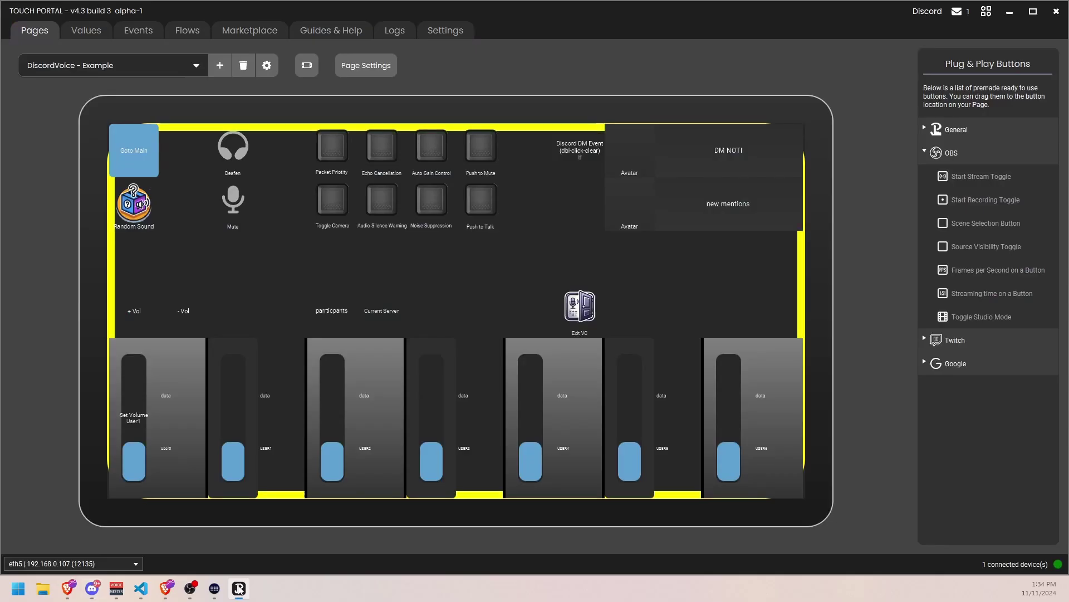
Shrink Touch Portal to the right and scroll Discord's #discord chat to the newest reply
left_click(1034, 14)
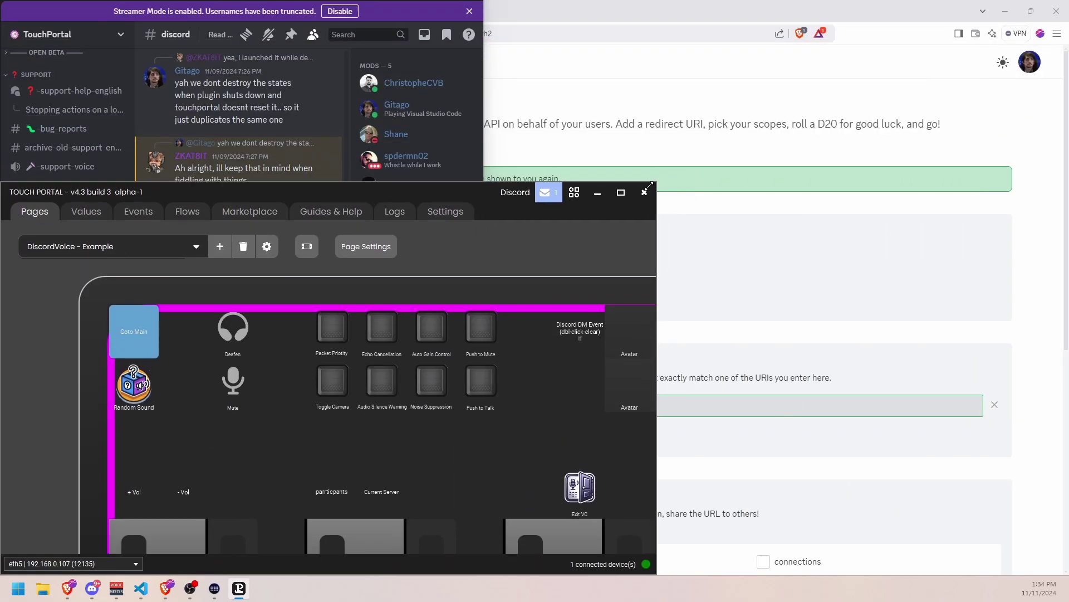
left_click_drag(445, 192, 844, 122)
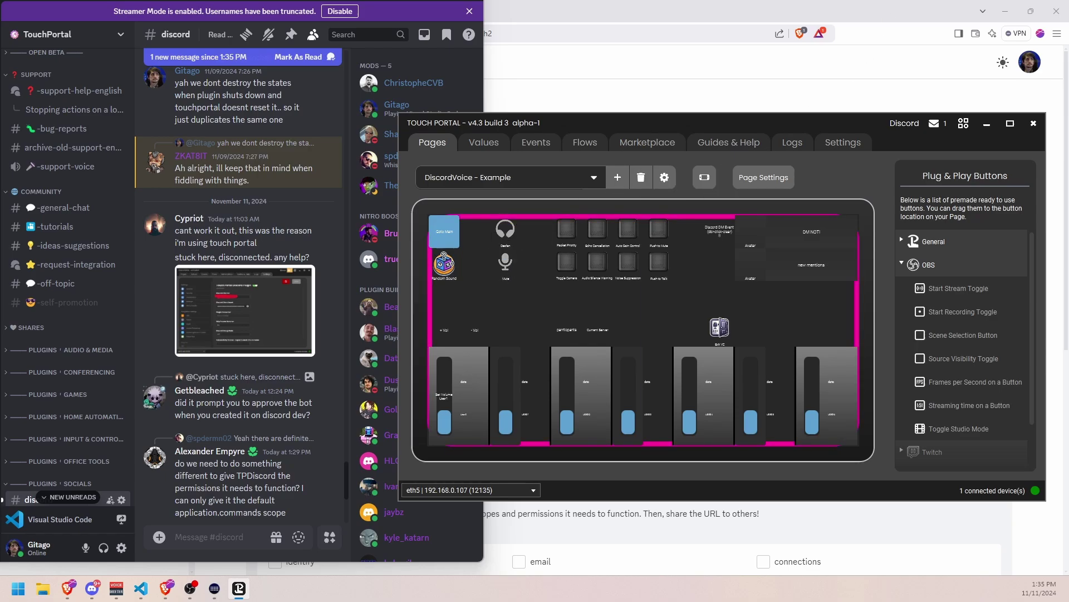
left_click(404, 16)
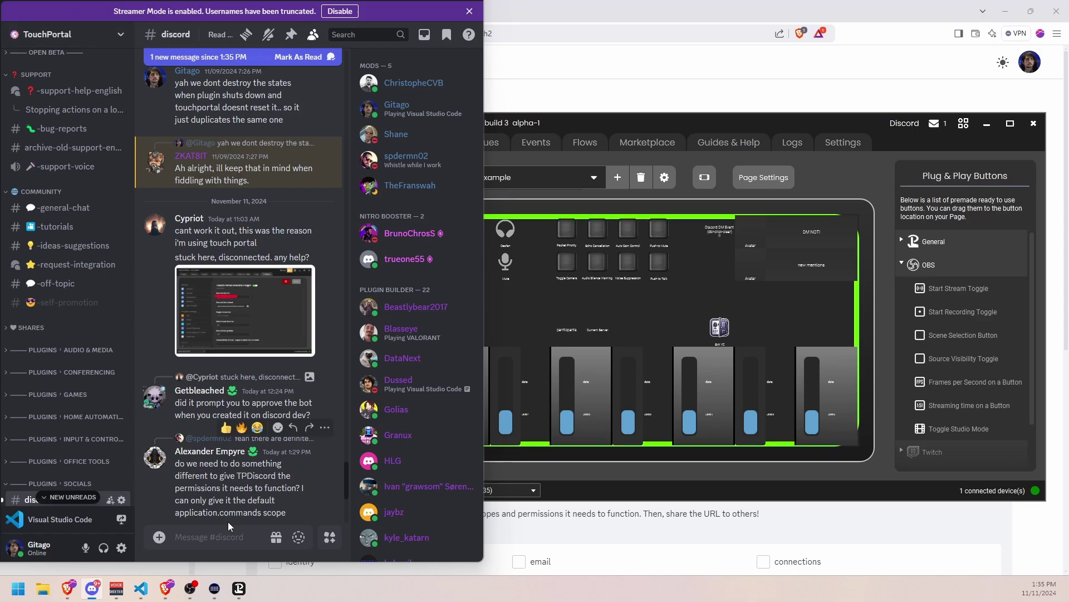
scroll(190, 224, "down", 5)
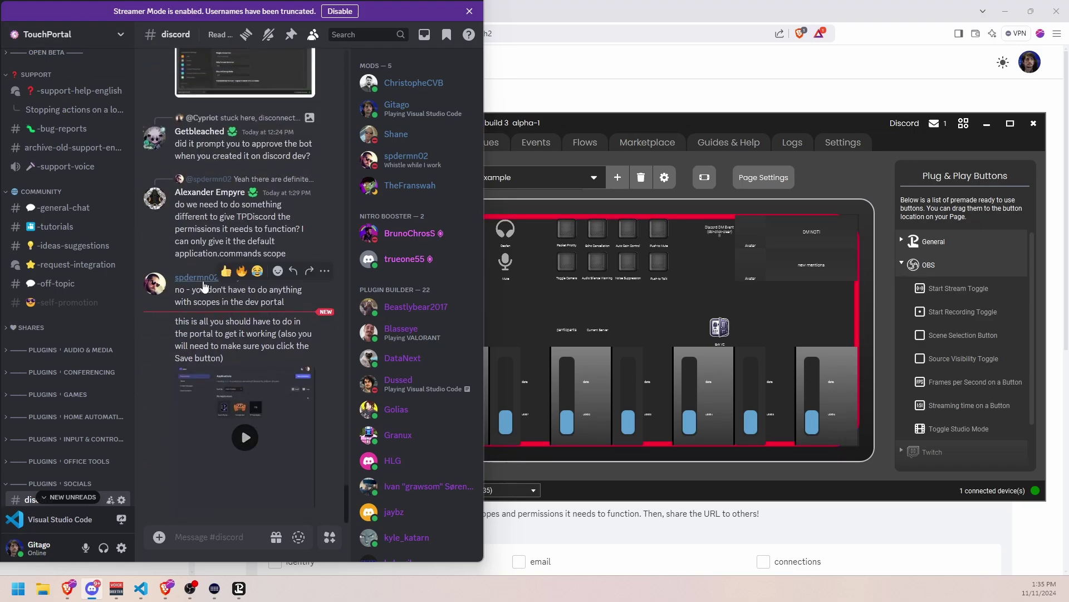